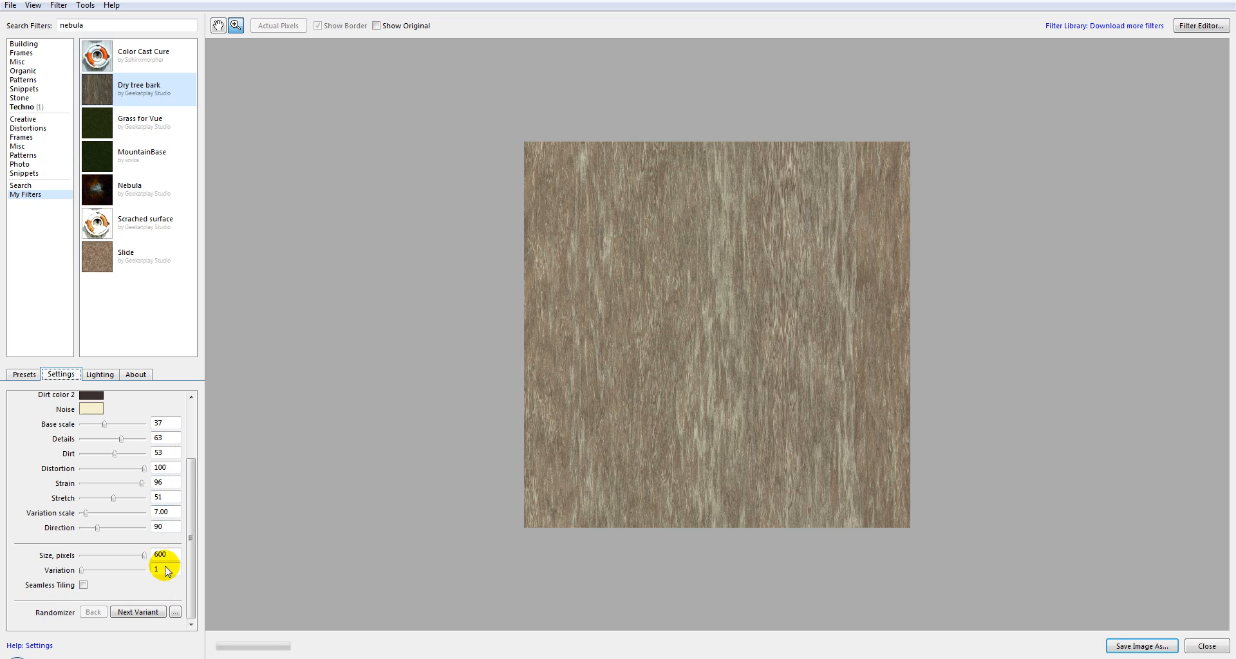
Try seamless tiling on the Dry tree bark texture and switch it off again.
scroll(193, 515, up, 2)
scroll(193, 514, up, 3)
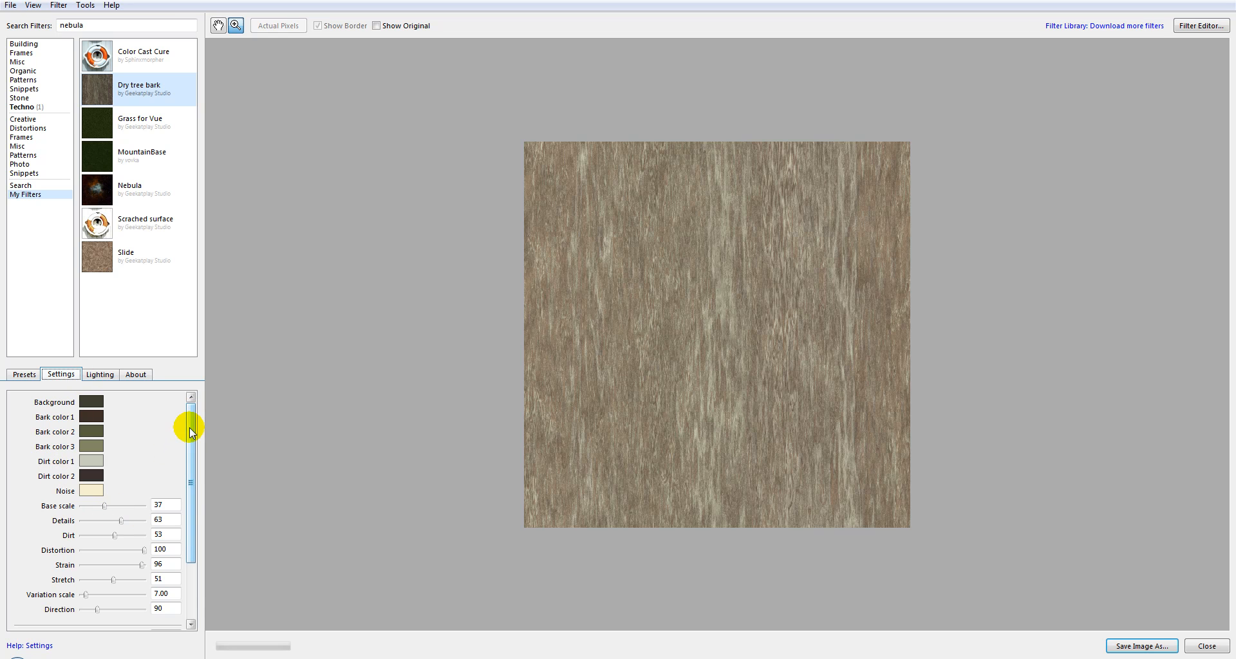
scroll(191, 425, down, 4)
scroll(202, 422, up, 4)
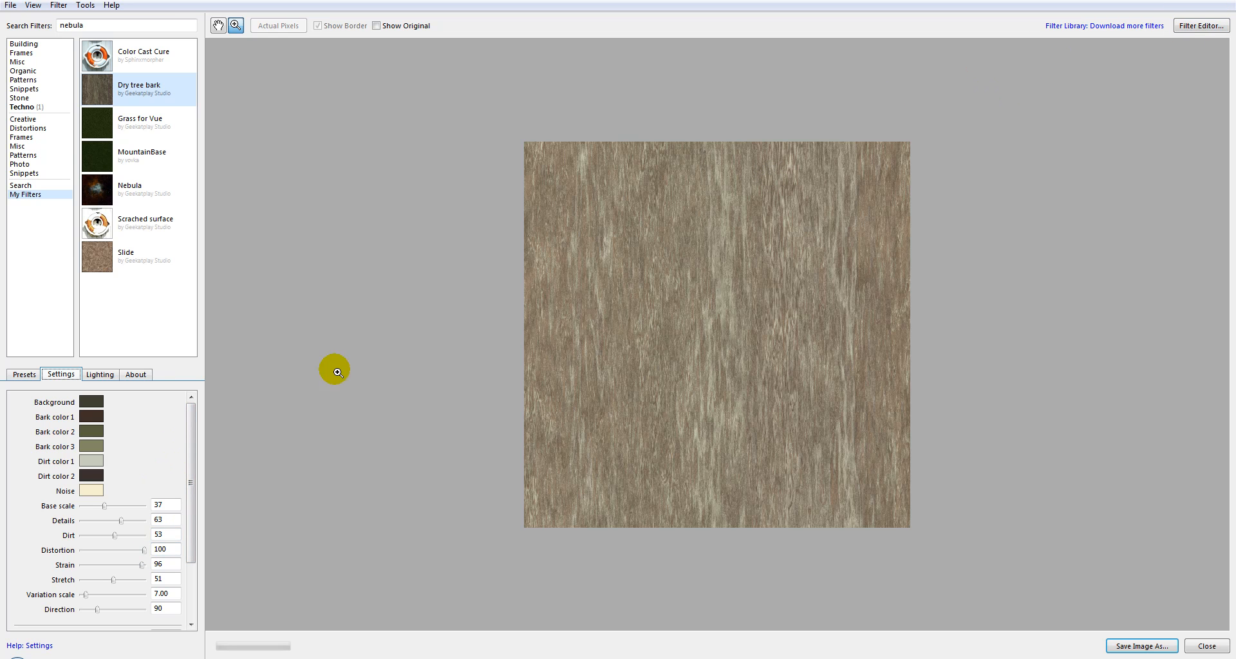
drag(192, 422, 195, 494)
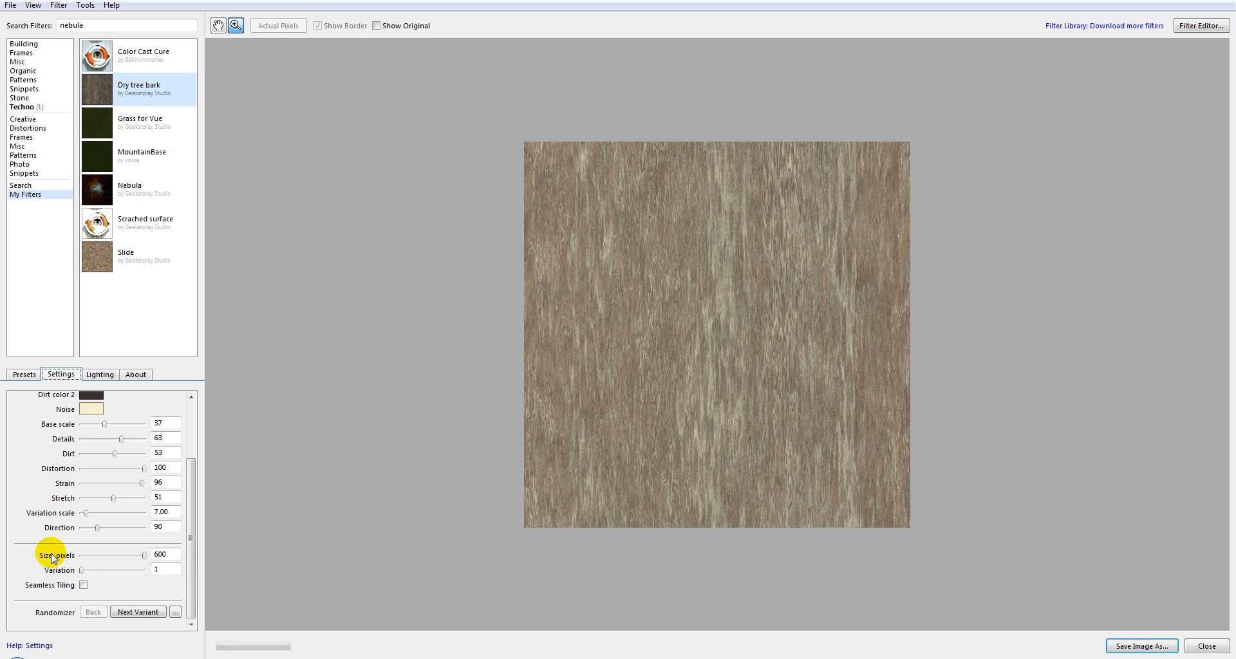
click(83, 585)
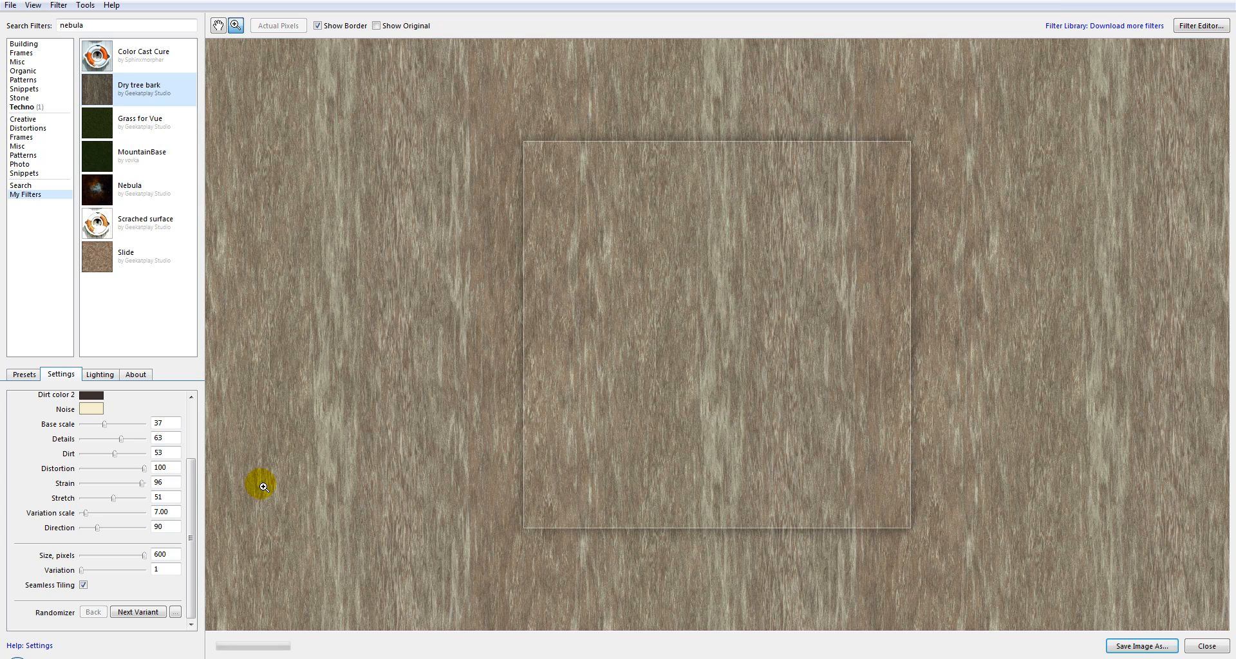
click(84, 585)
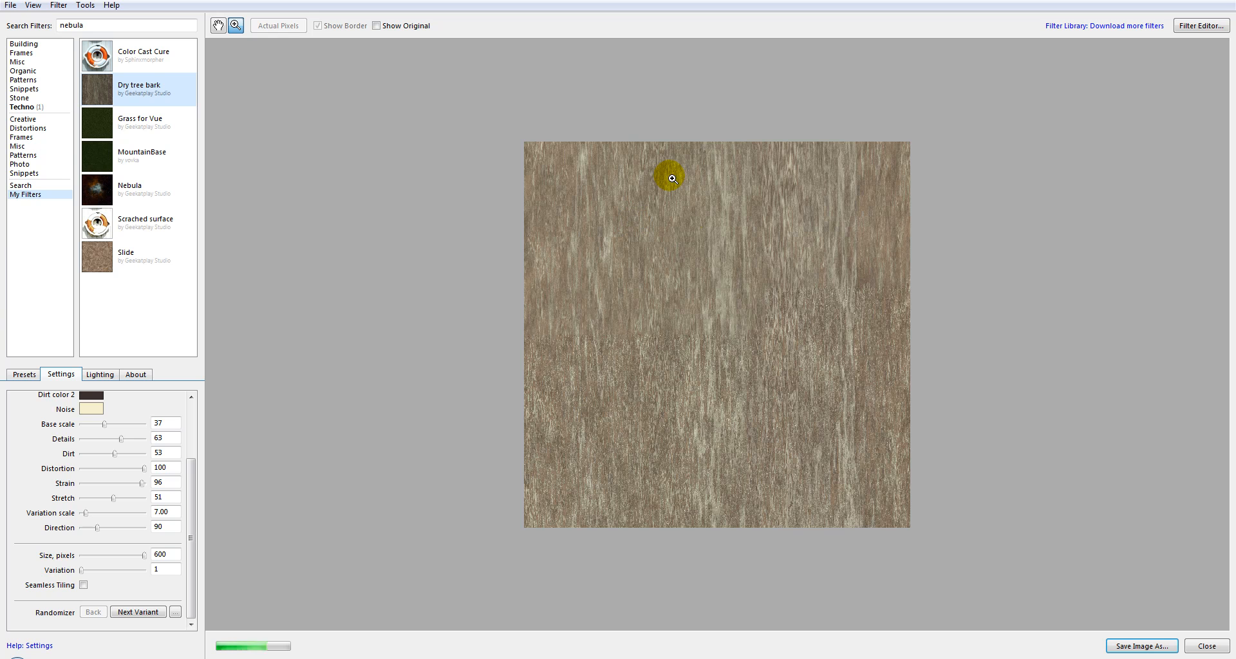
Load the Nebula filter and bring its size, variation and randomizer settings into view.
click(136, 186)
drag(189, 495, 190, 547)
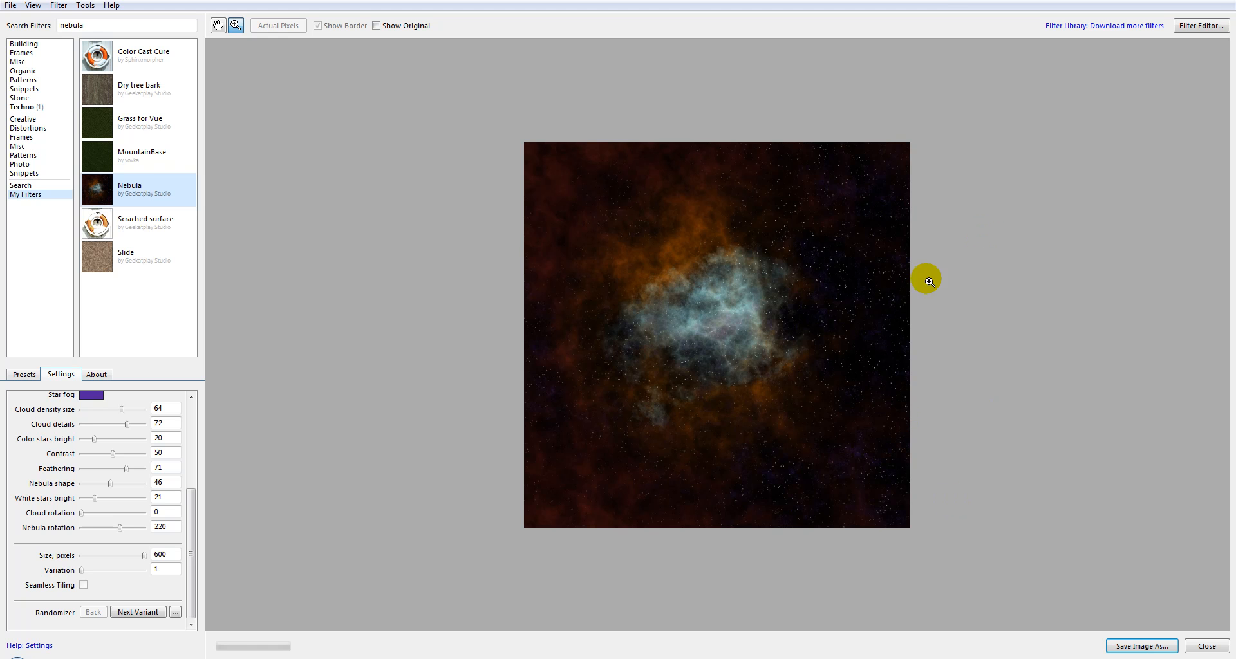
scroll(751, 424, up, 1)
scroll(751, 424, down, 1)
Review the randomizer settings and accept them with Low level, Variation, Controls and Lighting, and Randomize Size.
click(175, 614)
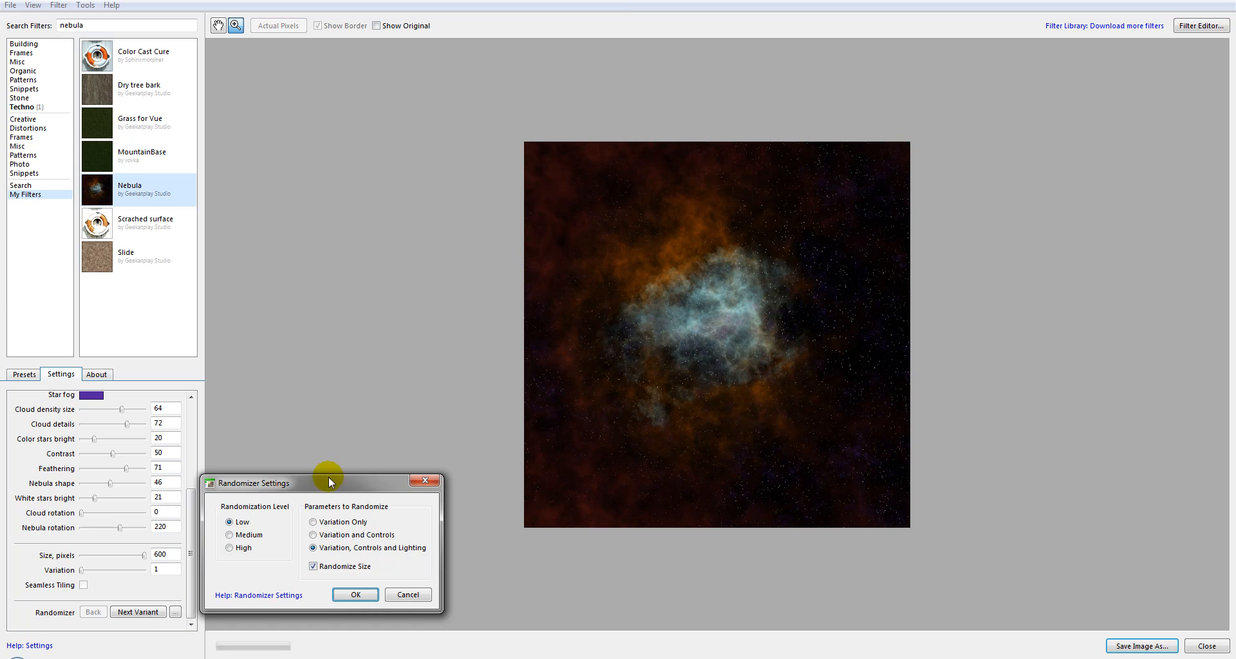
drag(329, 478, 425, 360)
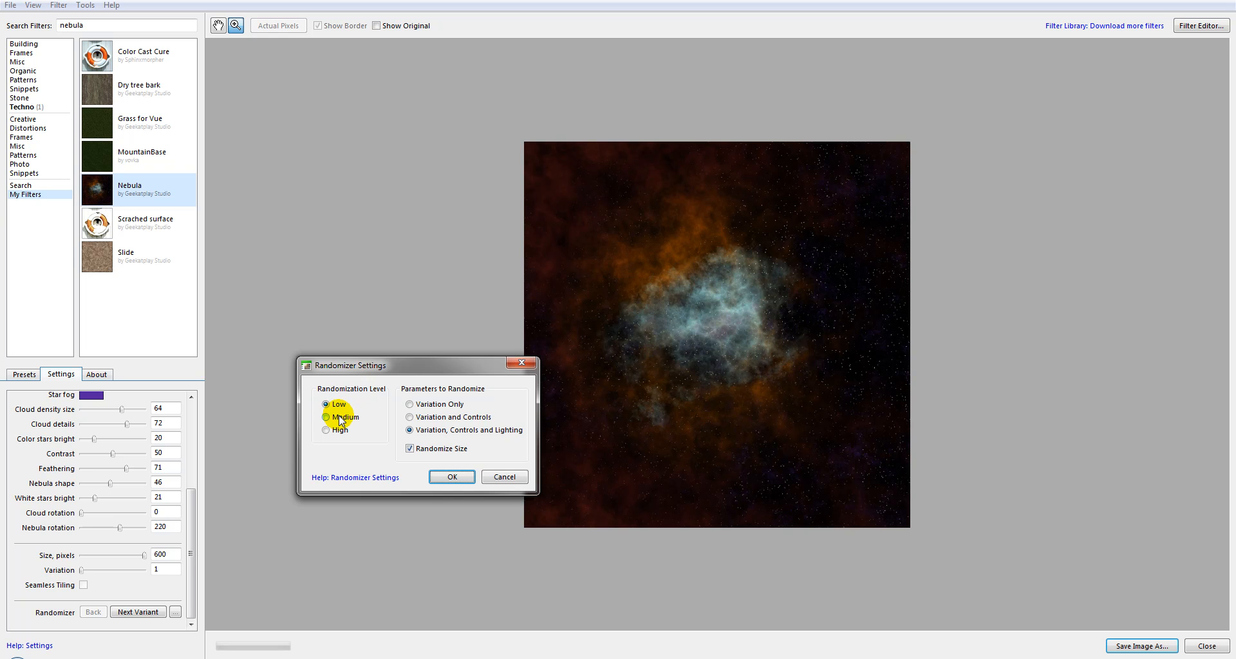
click(191, 518)
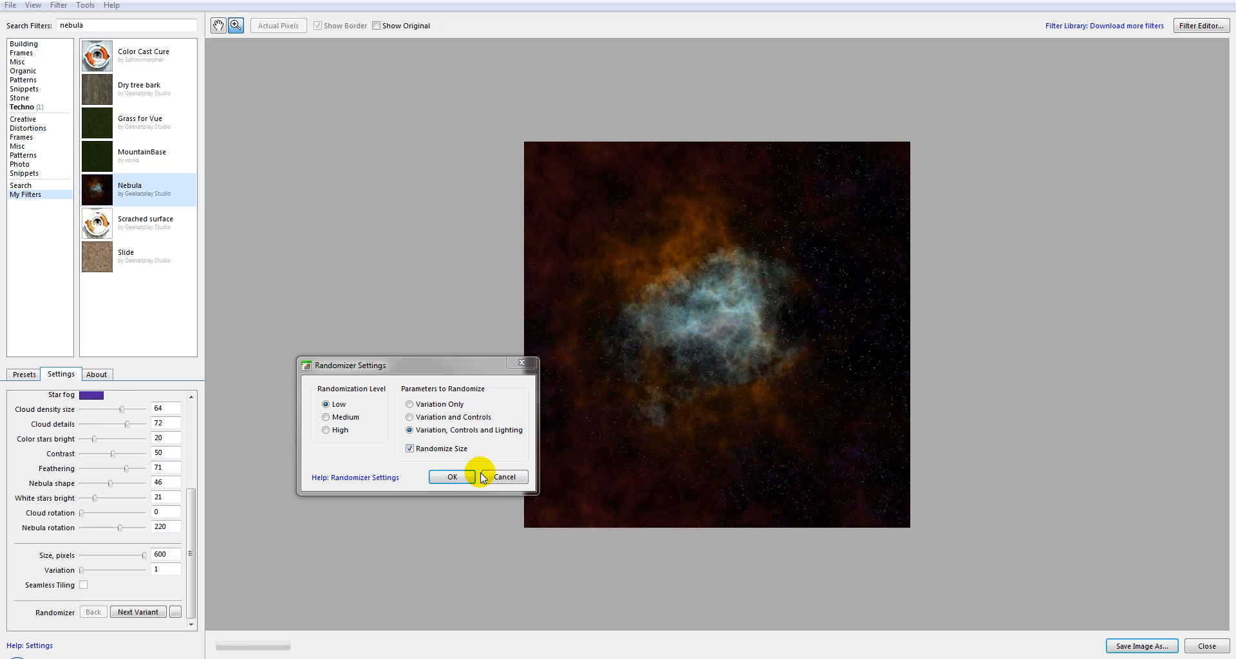
click(454, 476)
Generate eight successive random variants of the nebula at the Low randomization level.
click(138, 612)
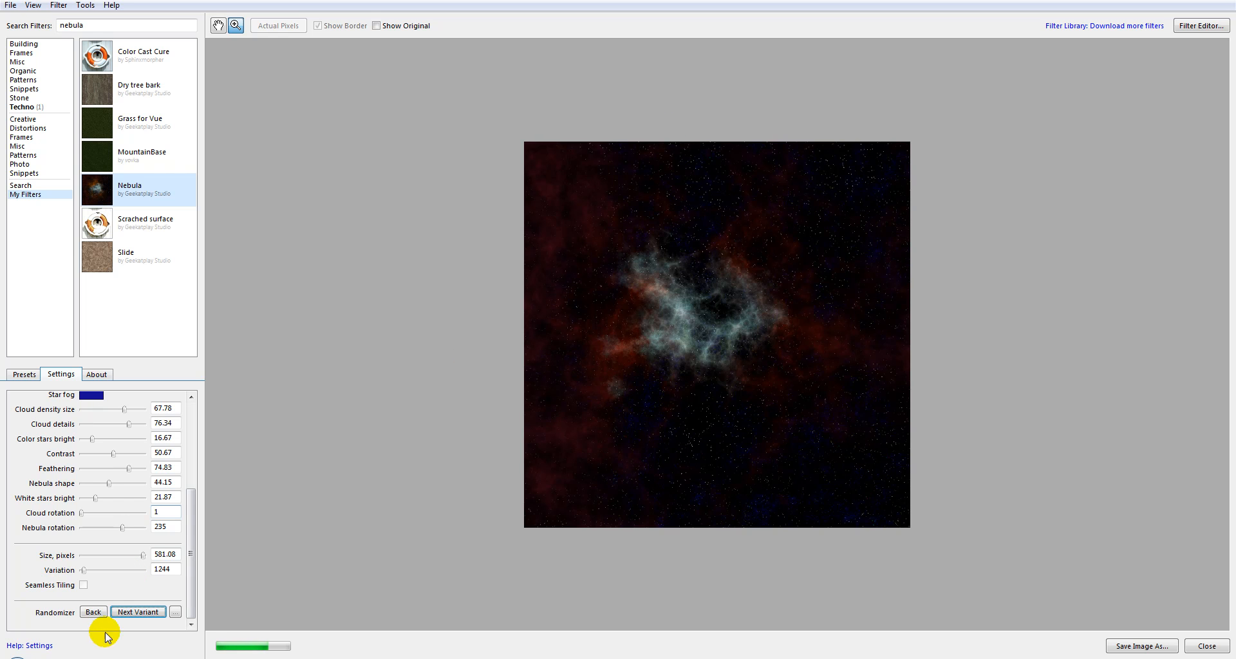
click(132, 612)
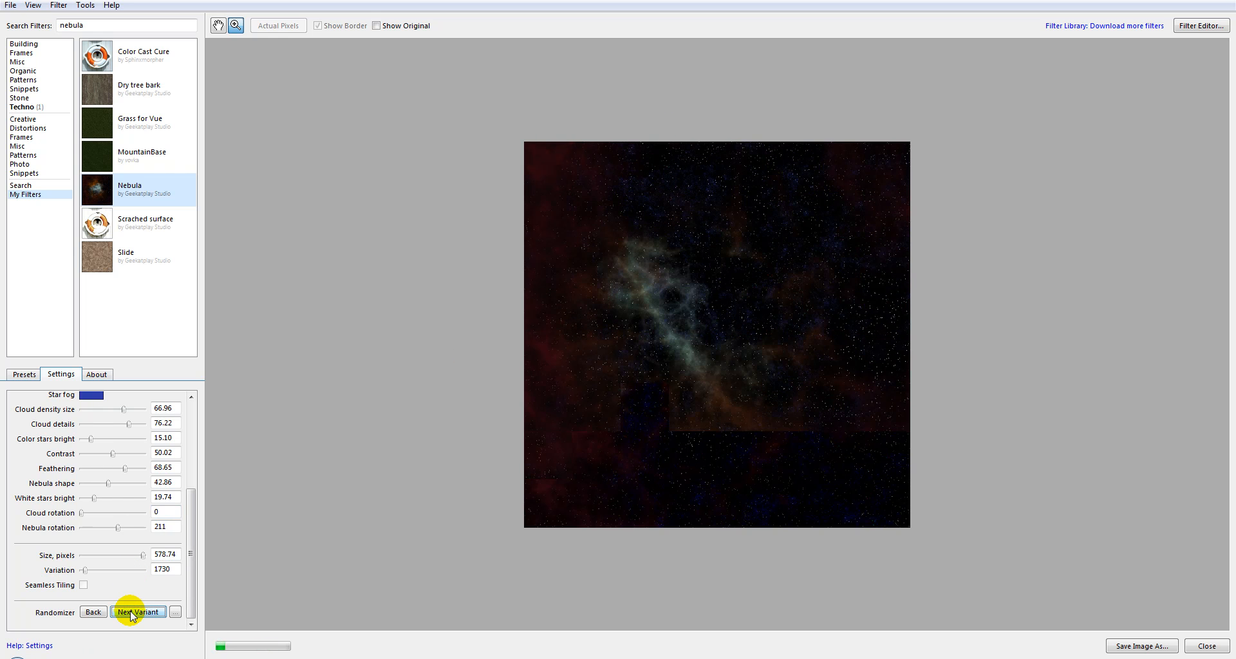
click(131, 612)
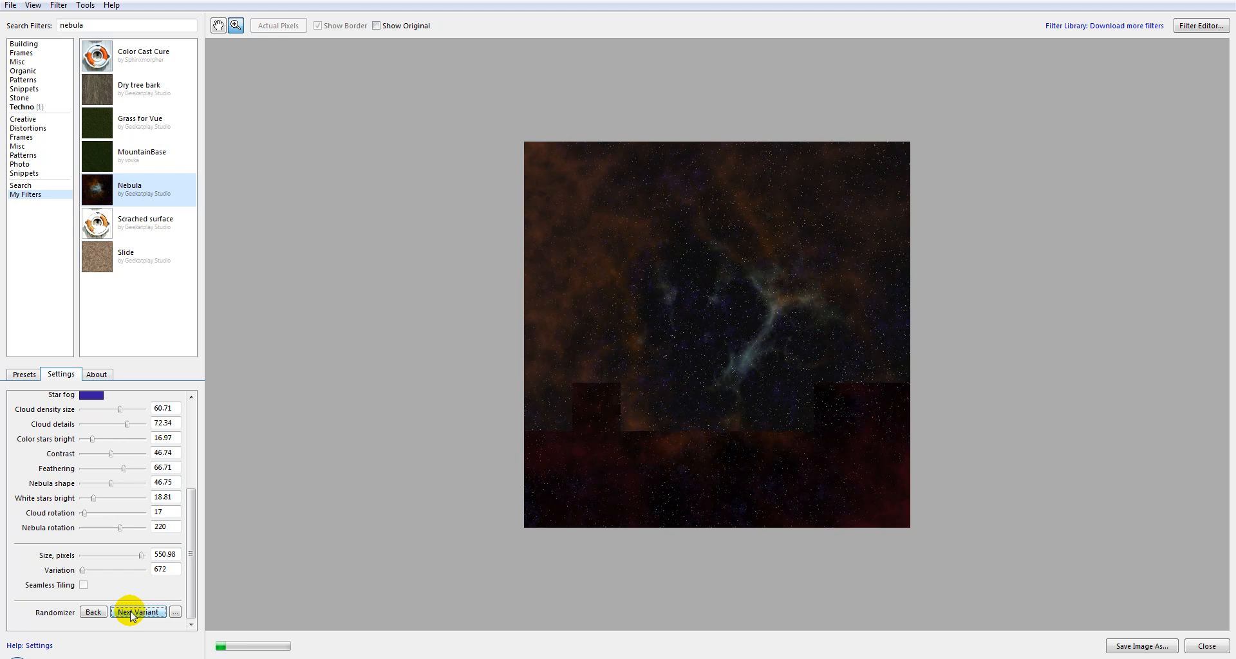
click(131, 612)
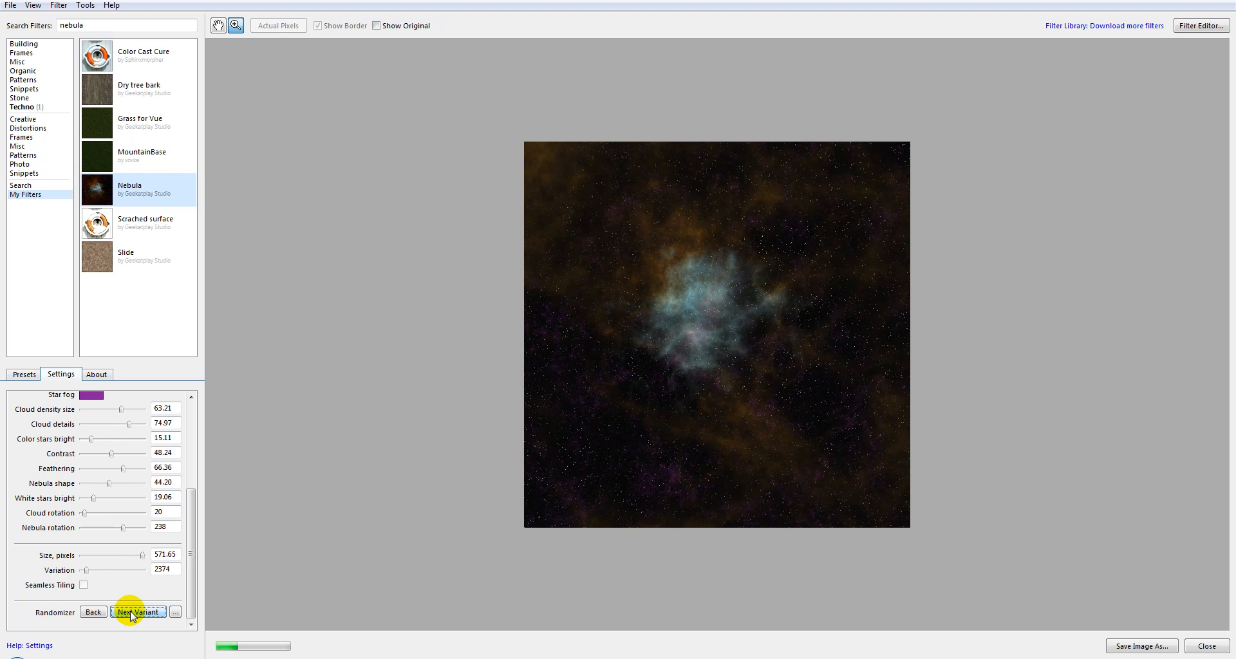
click(131, 612)
click(131, 612)
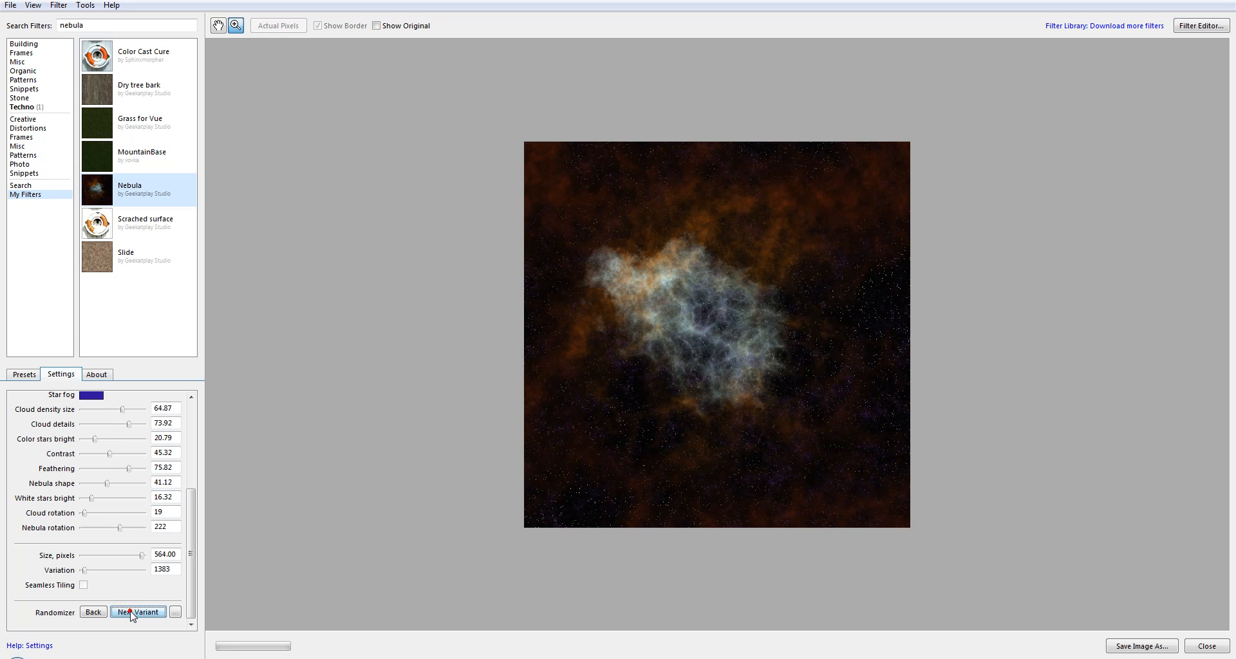
click(131, 612)
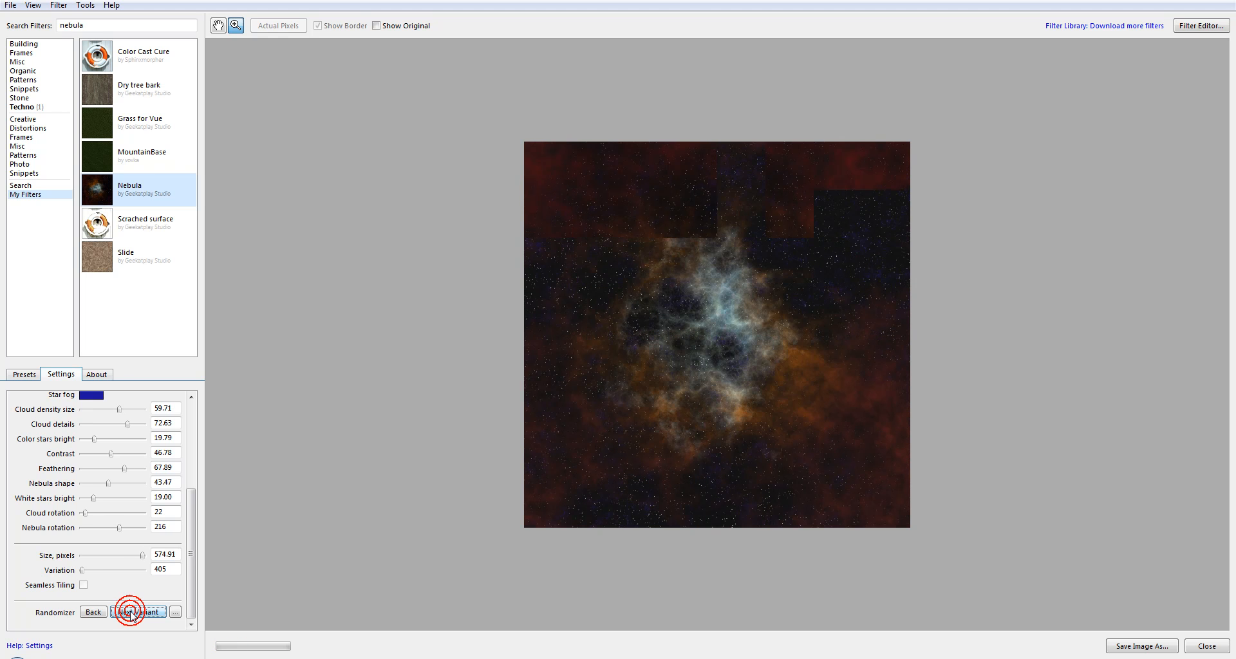
click(132, 612)
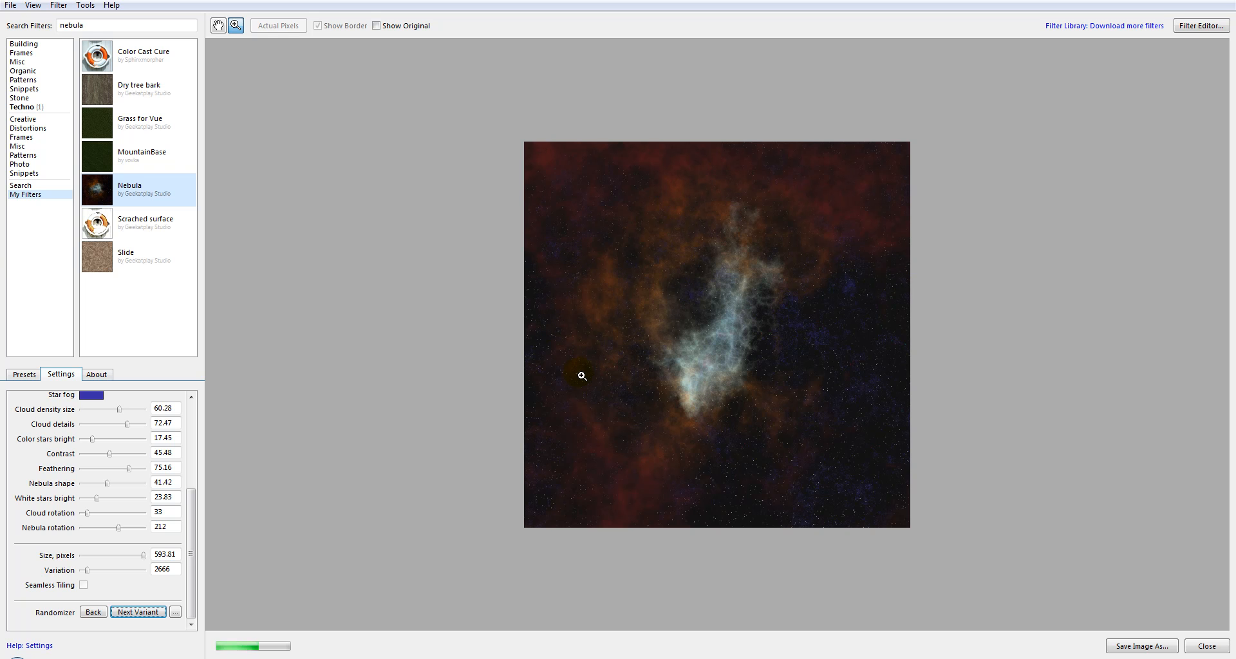
Set the randomization level to High in the randomizer settings.
click(175, 612)
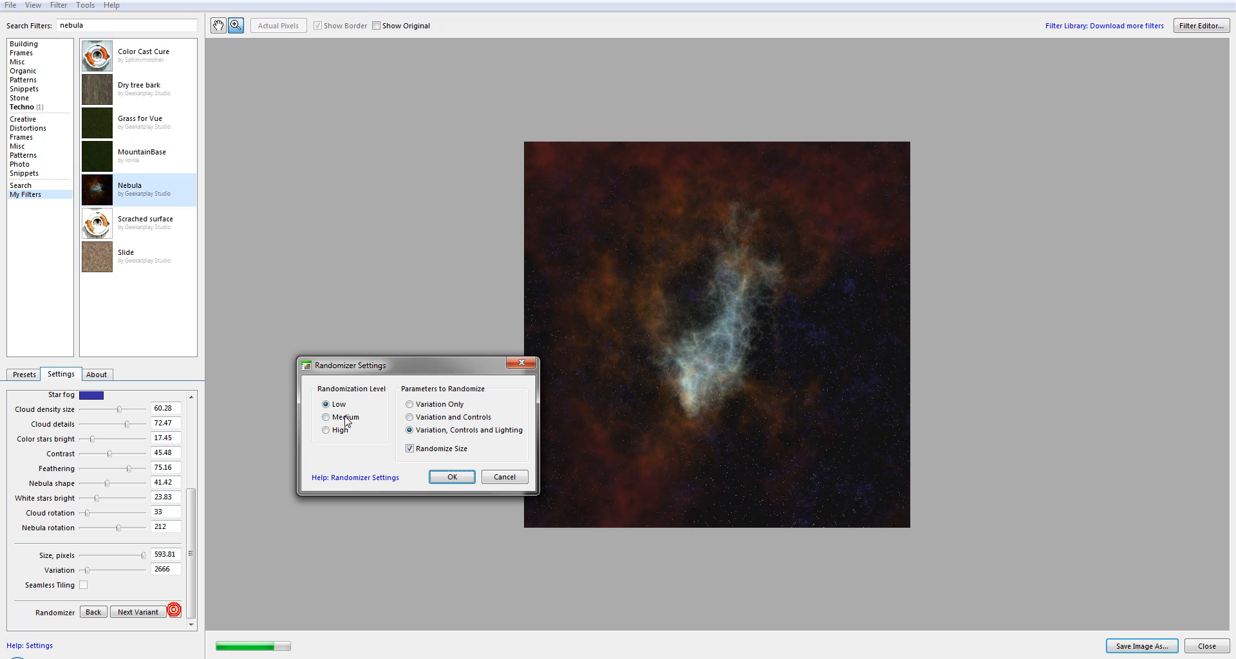
click(328, 429)
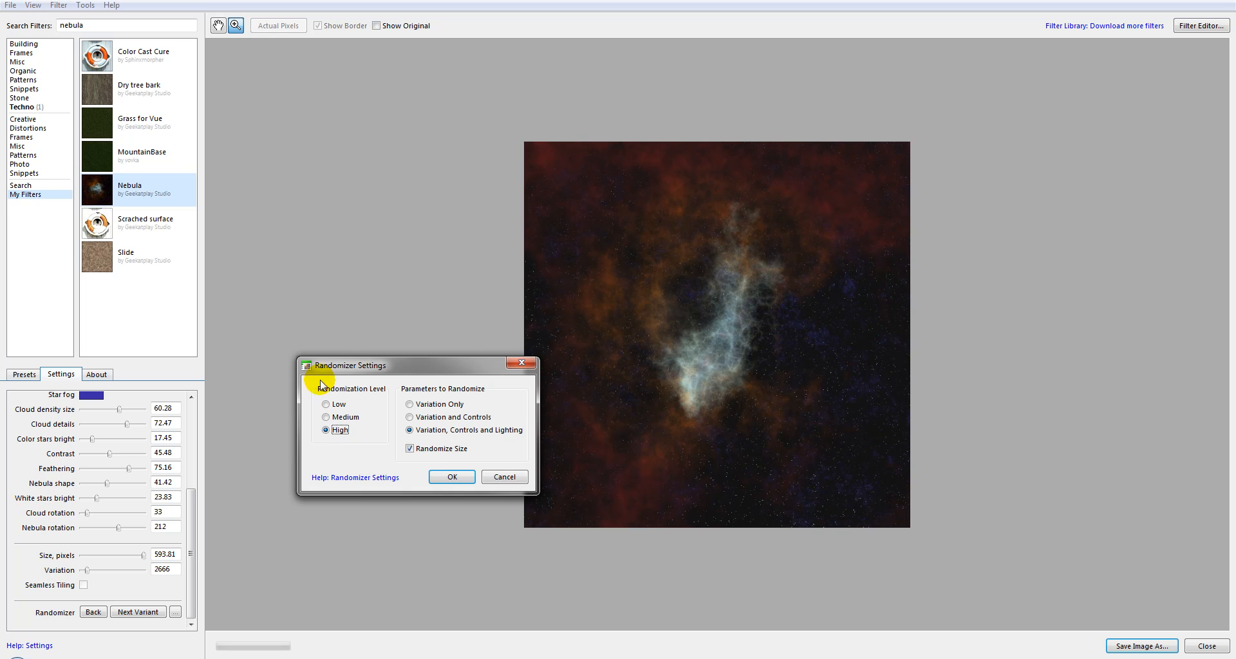
click(452, 476)
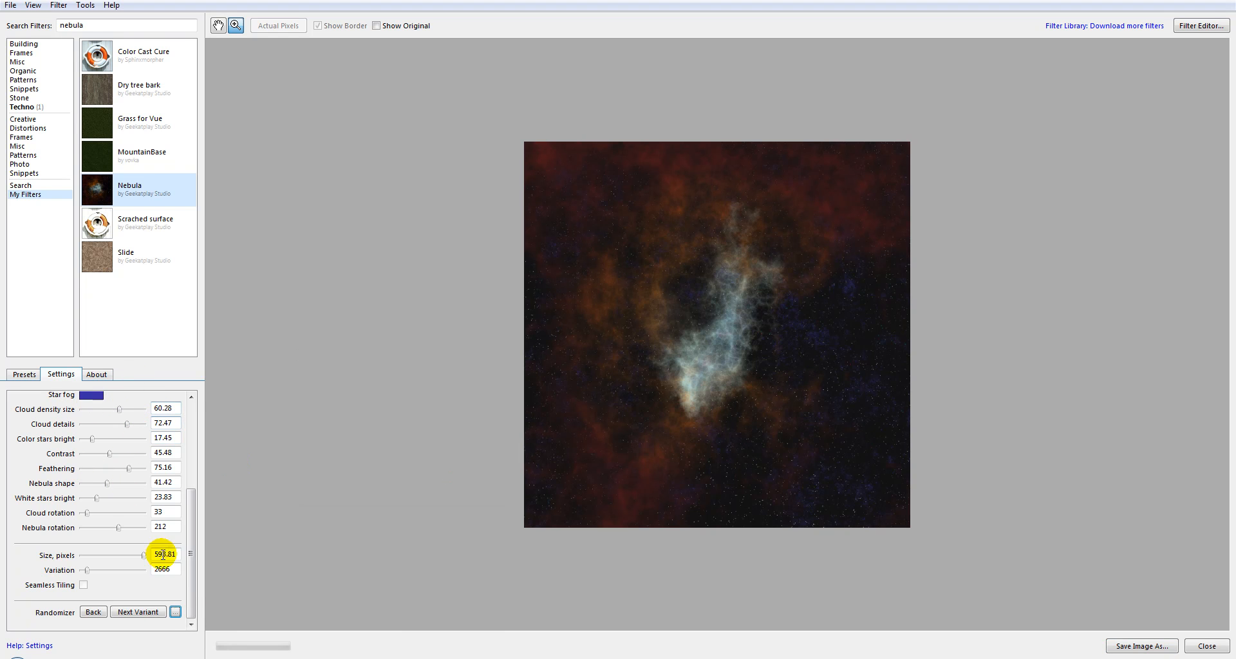
Generate four random nebula variants at the High level and raise the contrast of the last one slightly.
click(140, 611)
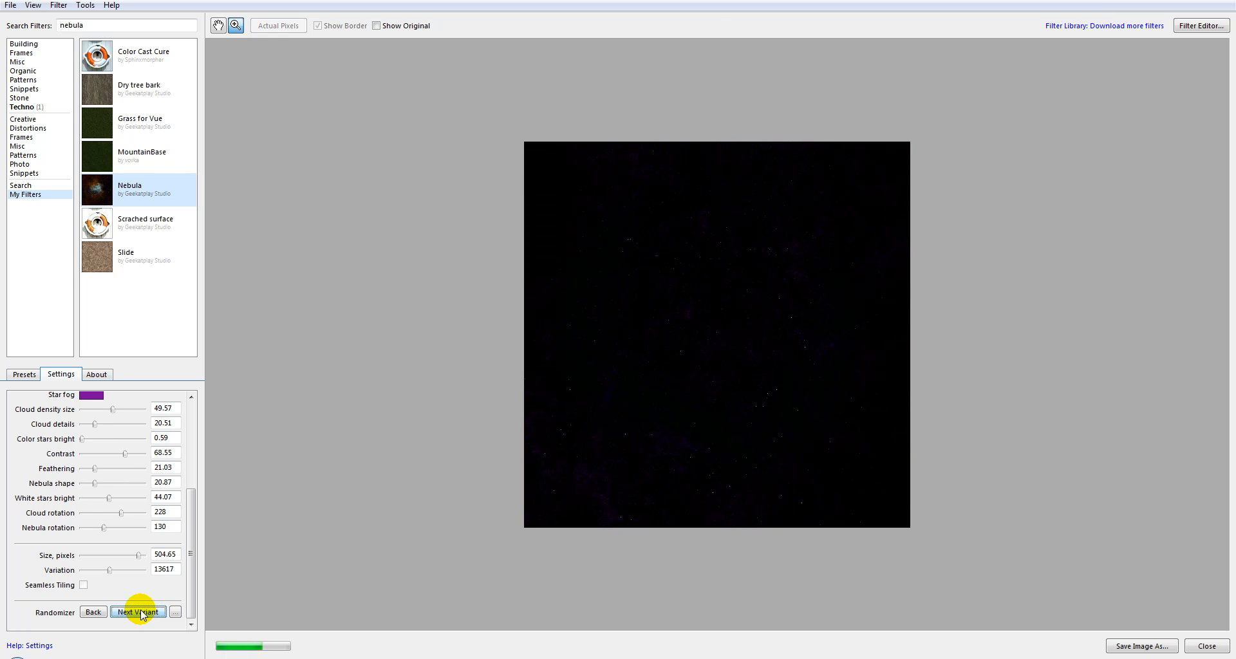
click(140, 612)
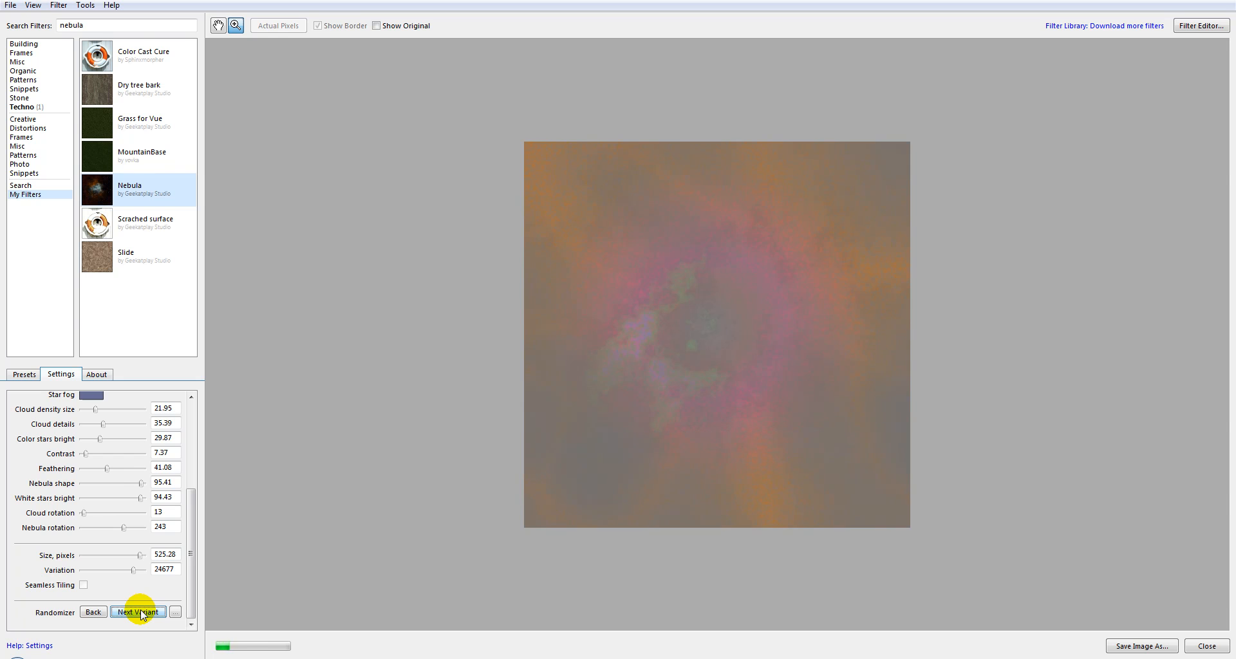
click(140, 612)
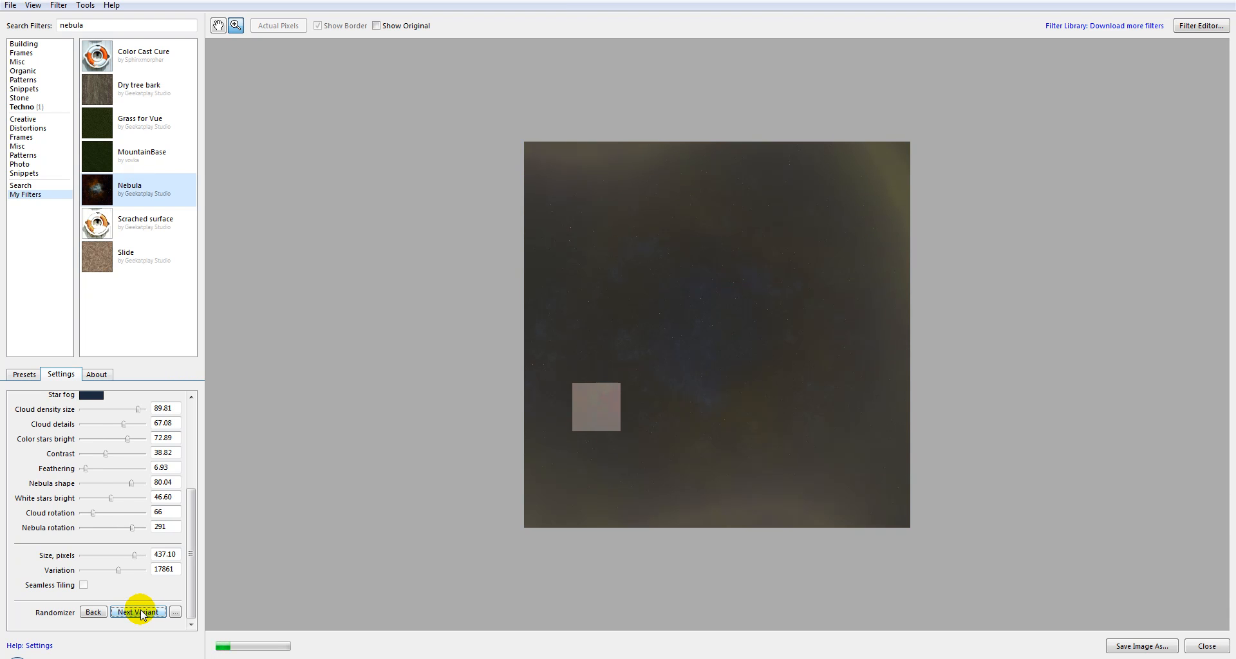
click(140, 612)
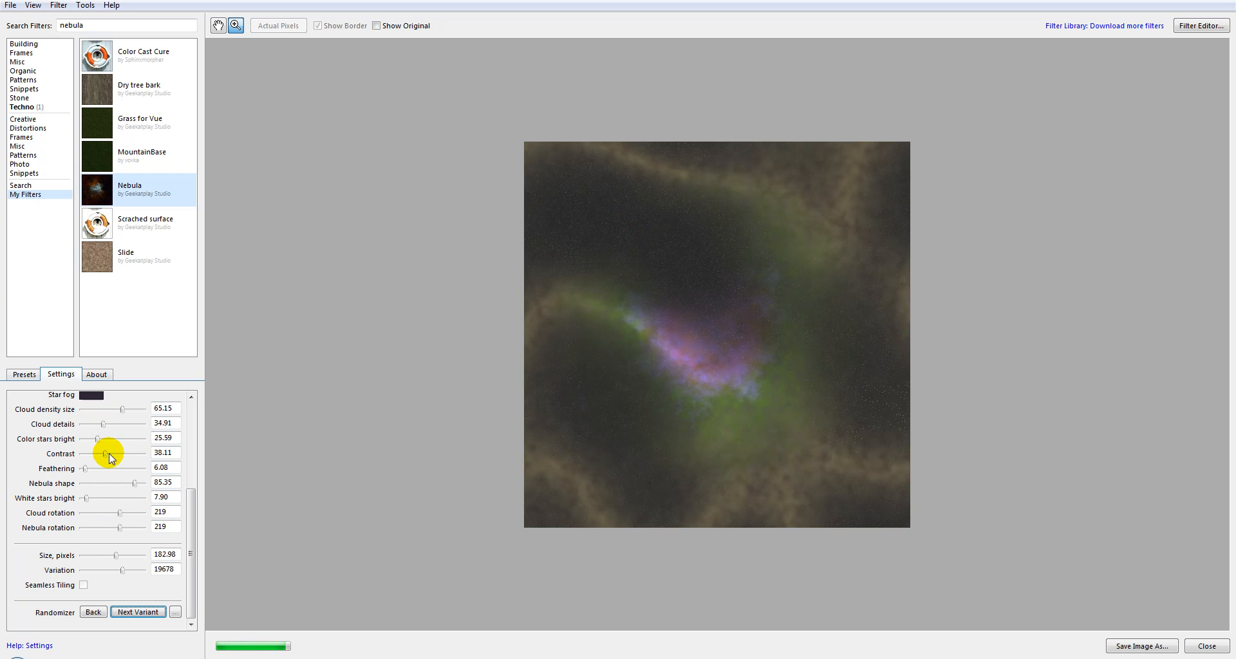
mouse_move(105, 453)
mouse_down()
mouse_move(130, 455)
mouse_move(113, 456)
mouse_up()
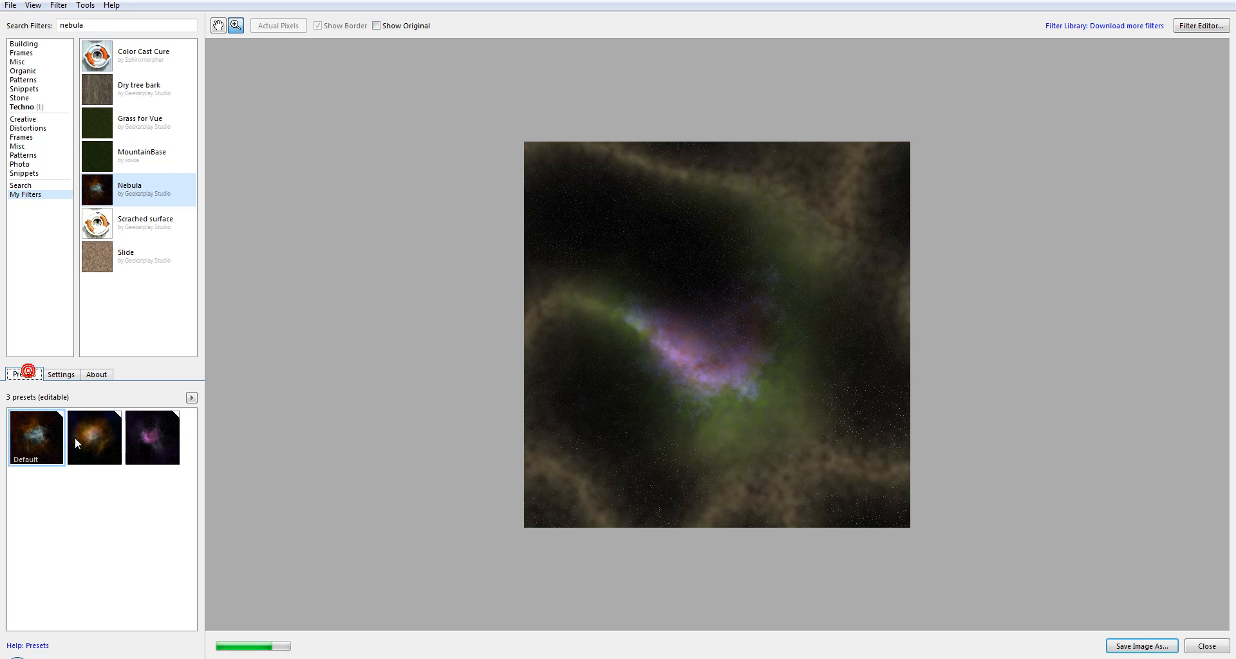
Apply the second Nebula preset and set the randomization level to Low.
click(82, 432)
click(60, 374)
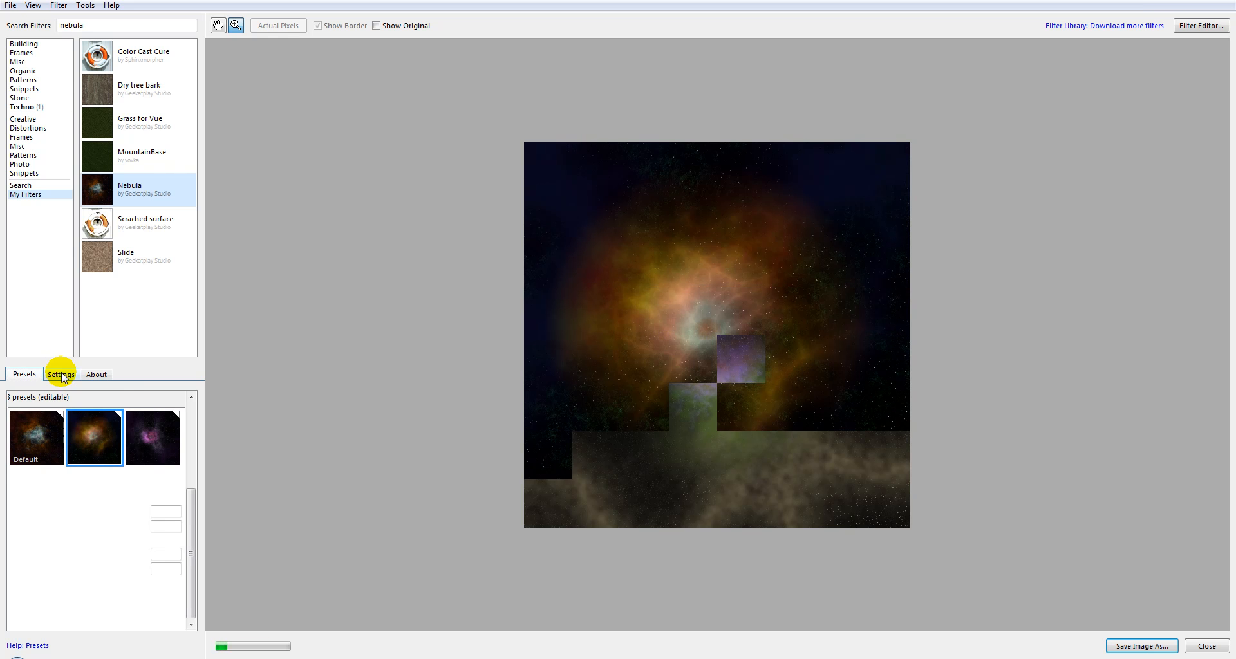
click(181, 611)
click(333, 416)
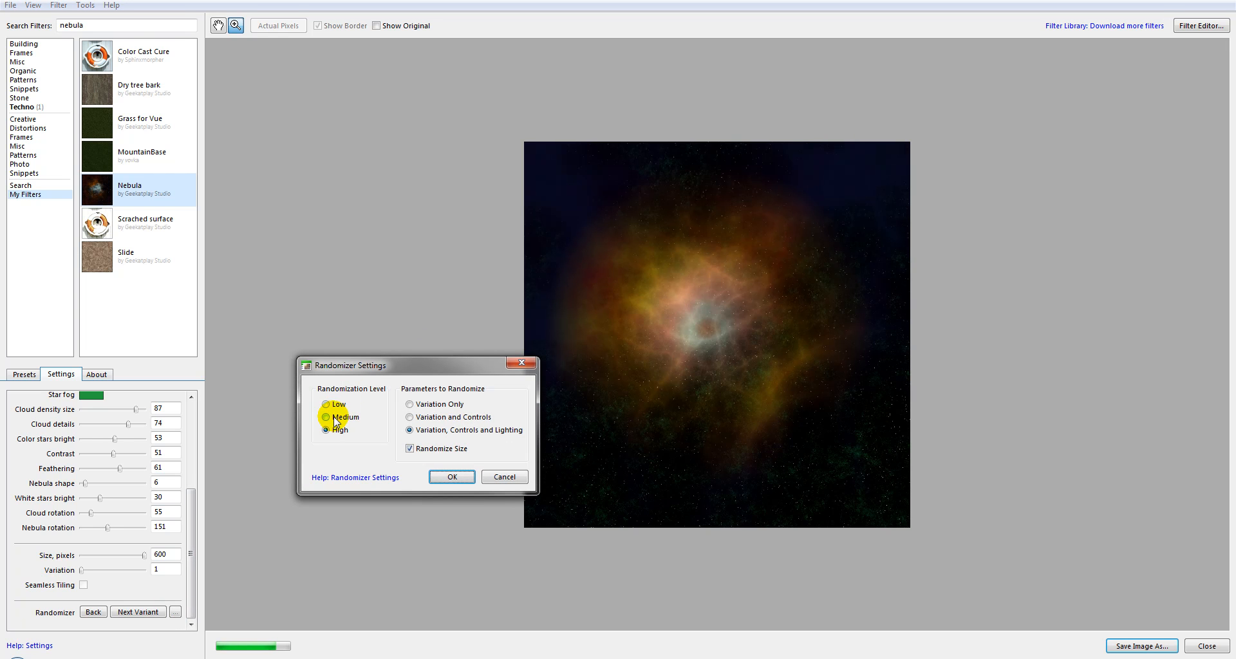
click(334, 404)
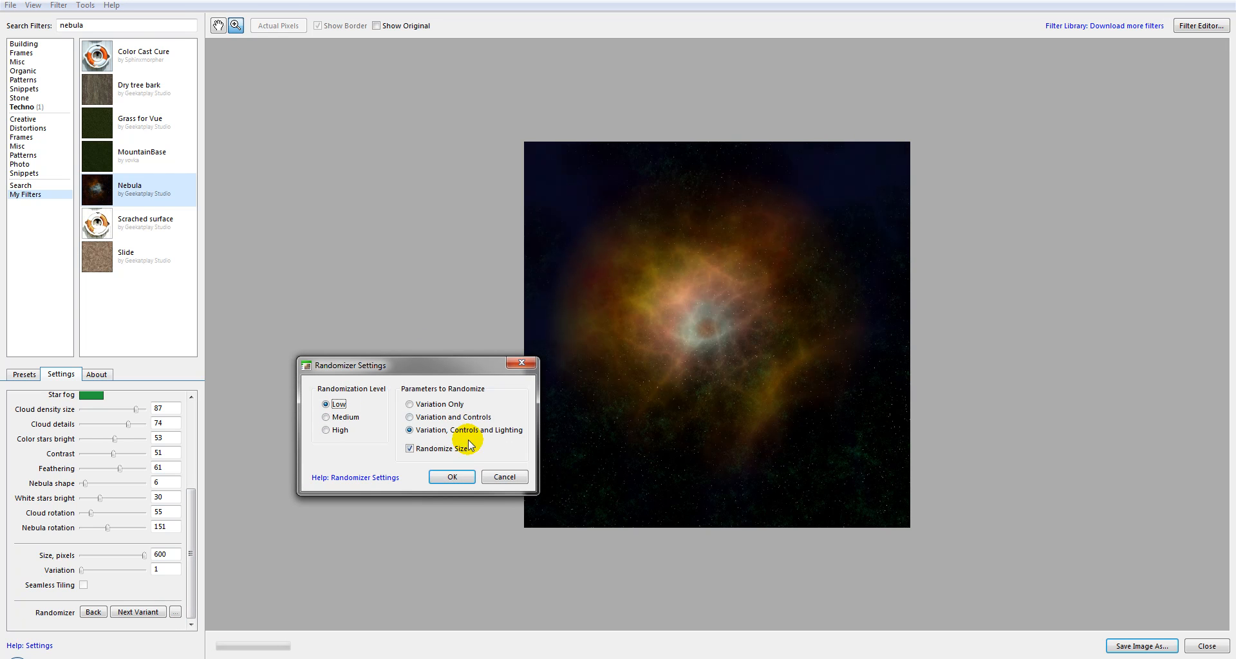
click(452, 477)
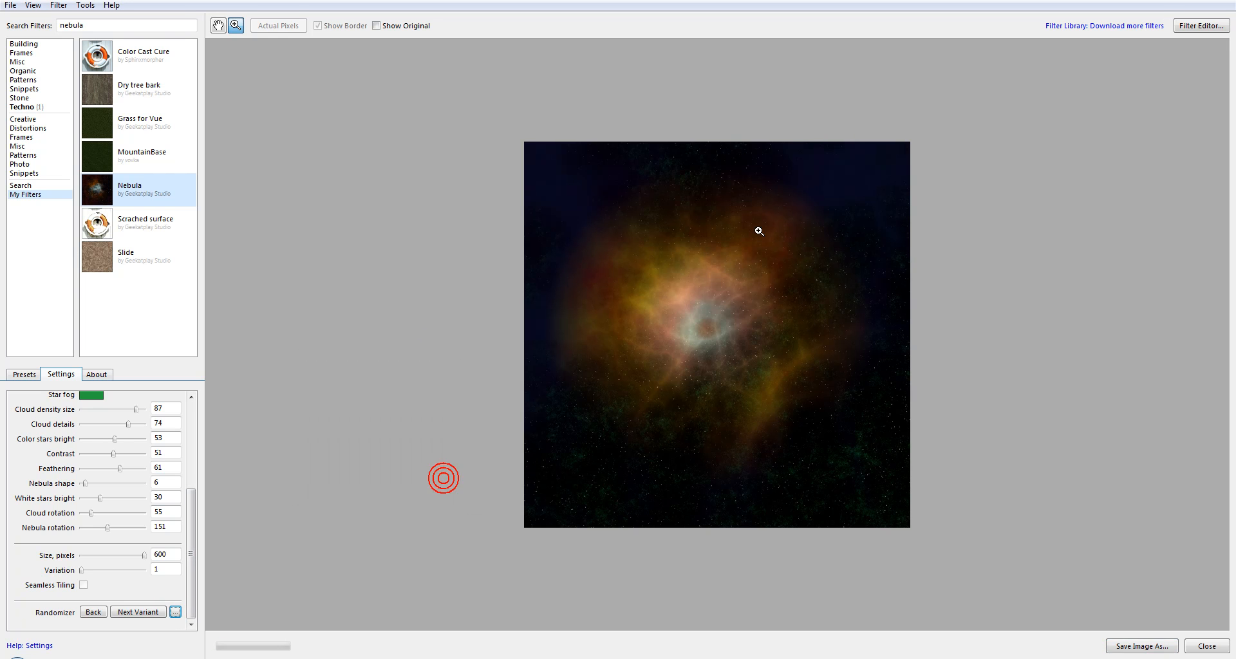
Generate one random variant of the preset and reduce its size setting to 209.51 pixels.
click(148, 614)
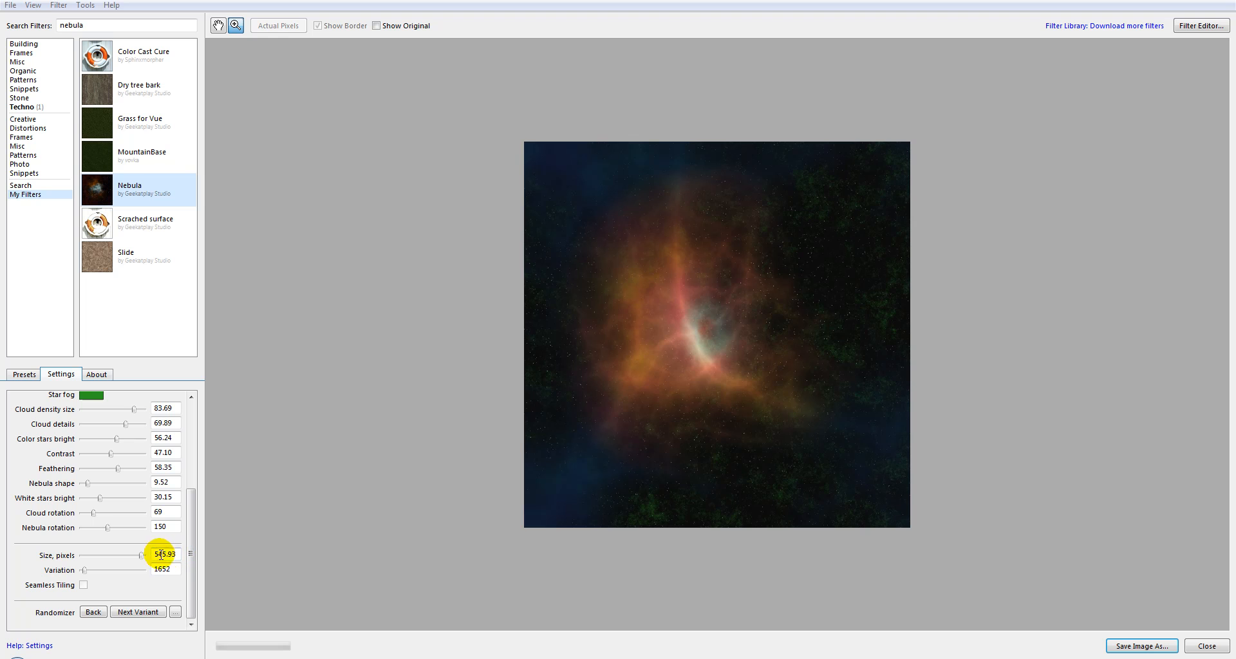
drag(141, 556, 106, 556)
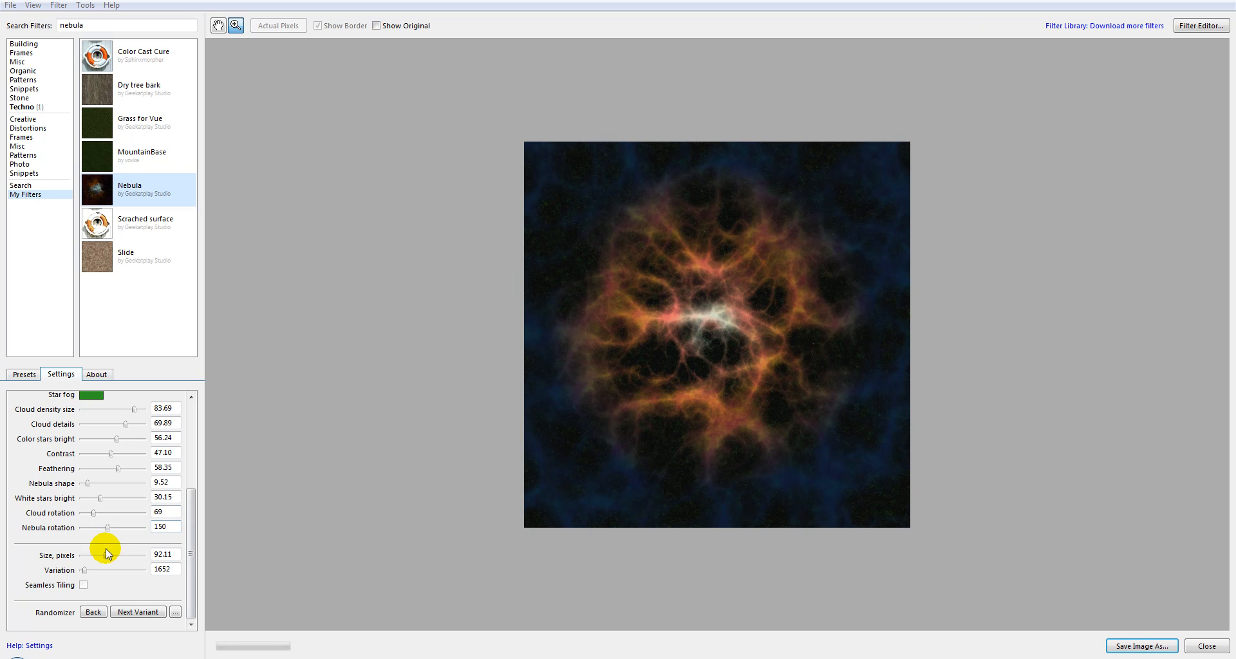
drag(107, 554, 120, 556)
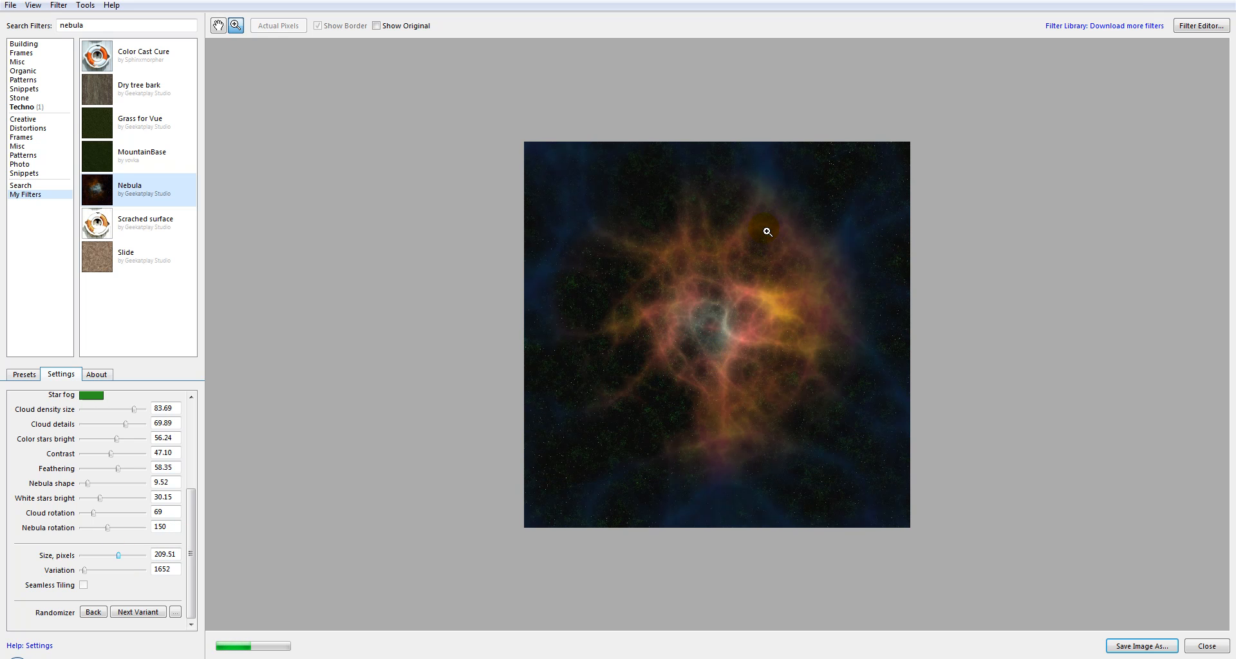
Create a new image 300 pixels wide and 300 pixels high.
click(11, 5)
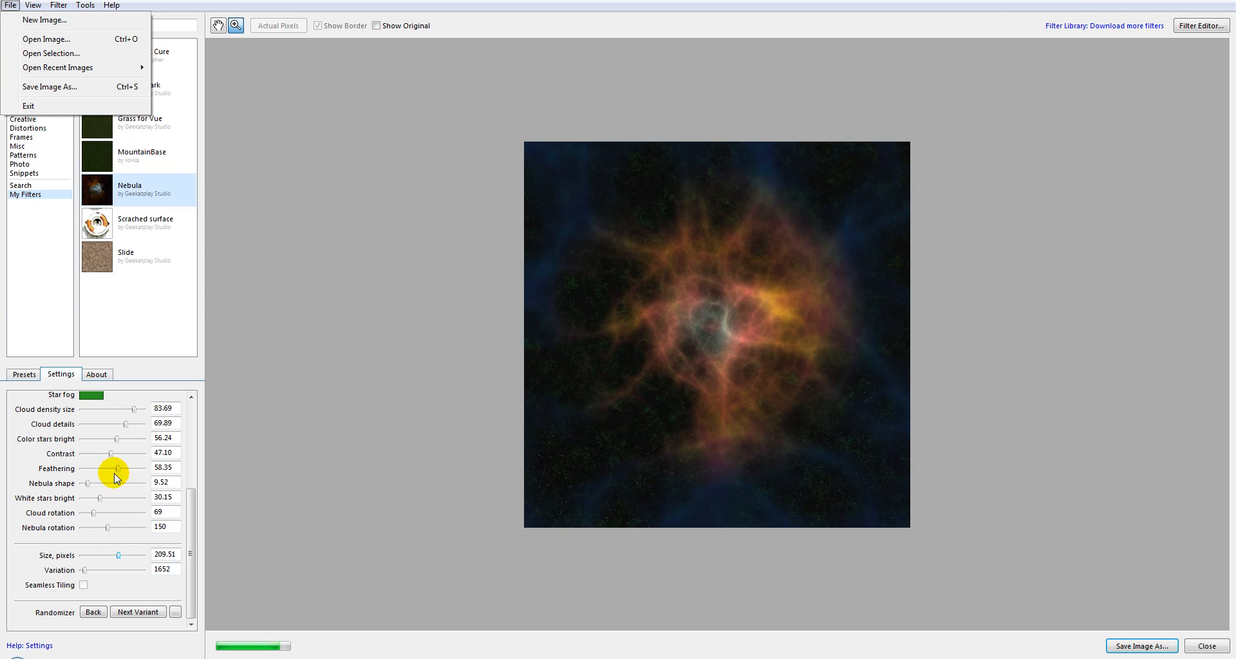
click(75, 21)
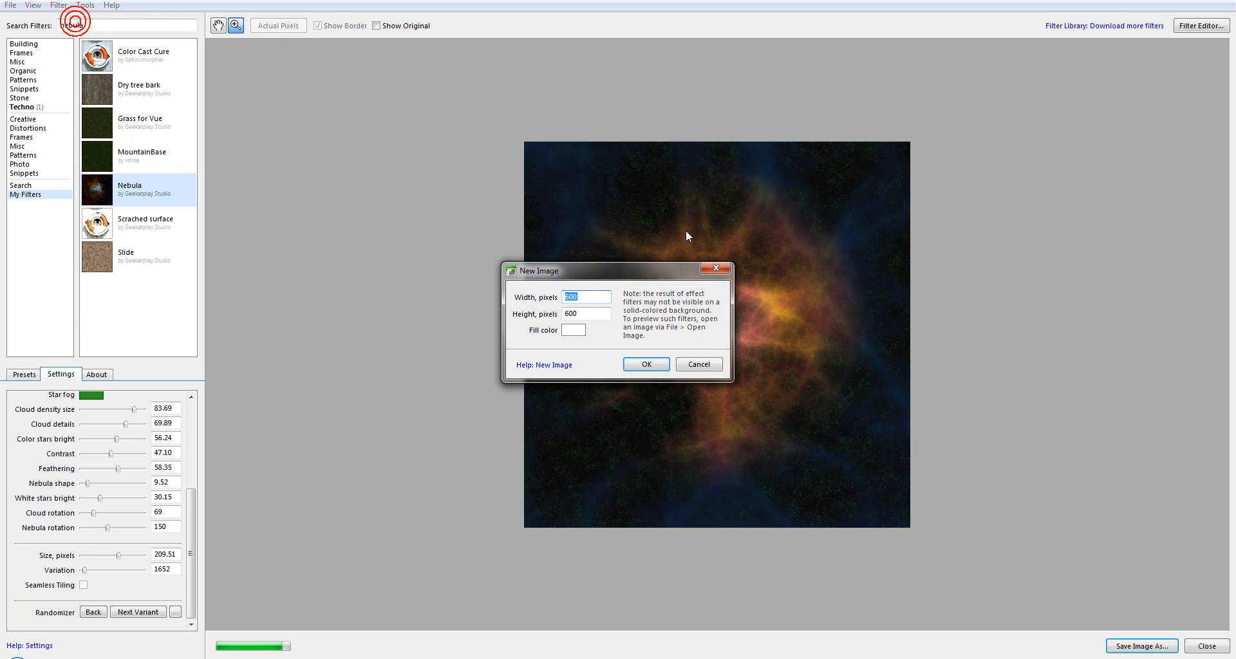
text(300)
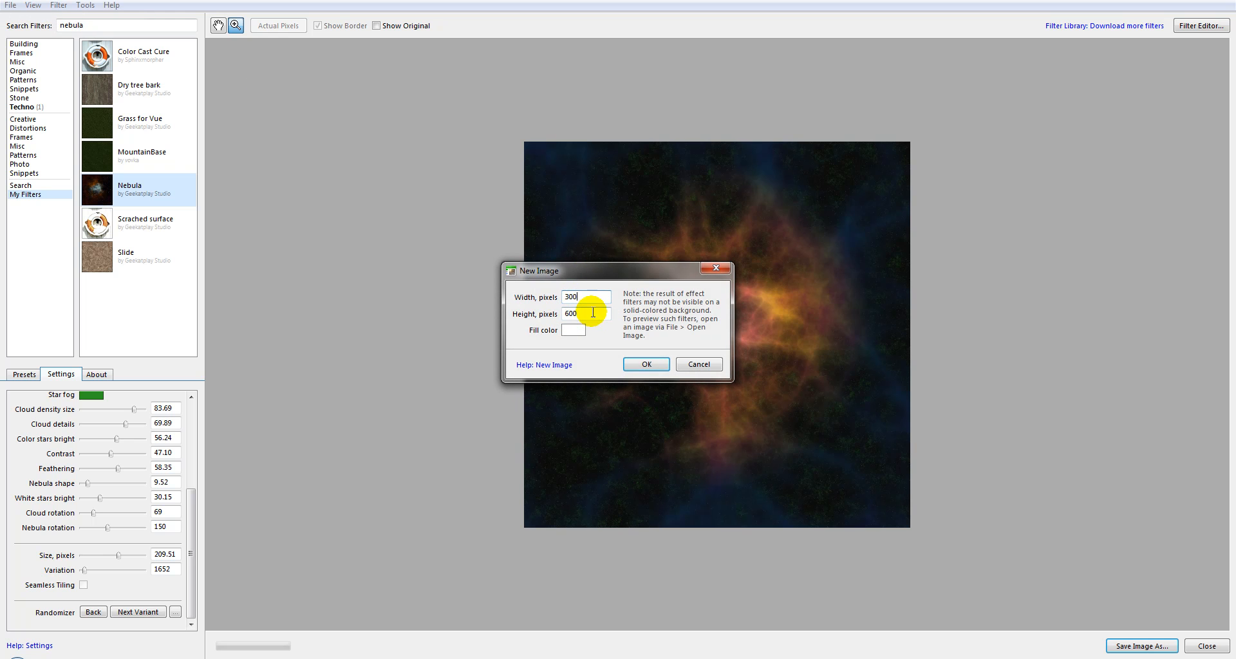
key(Tab)
text(3)
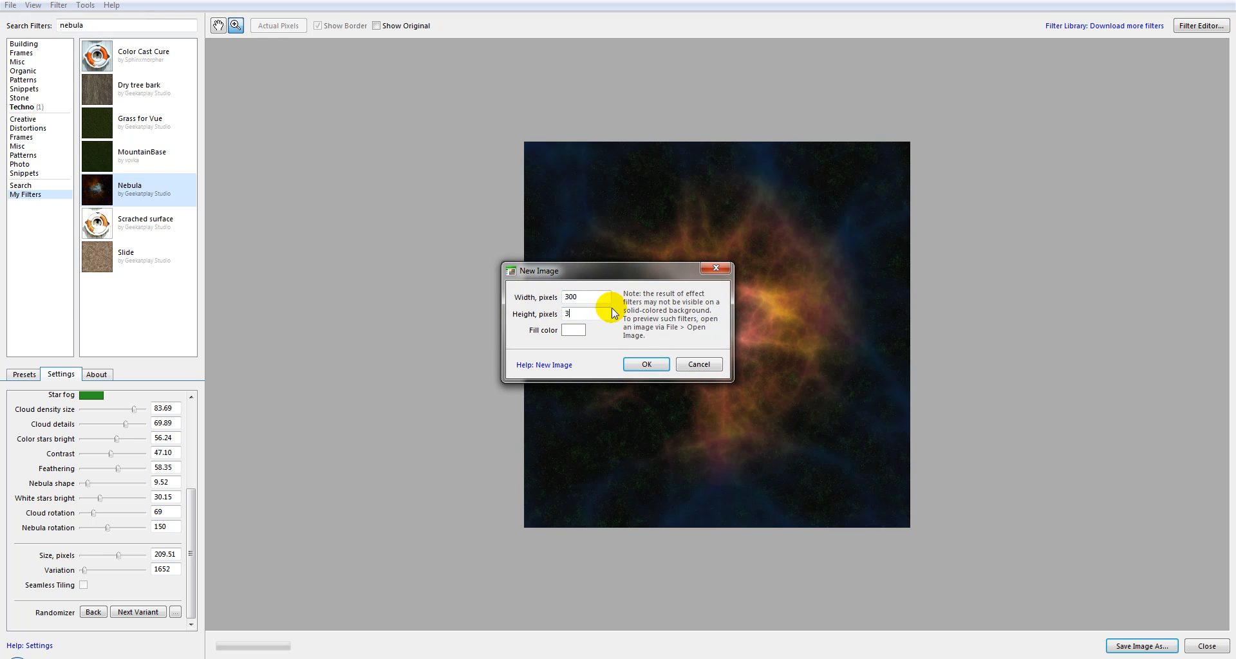
text(00)
click(646, 364)
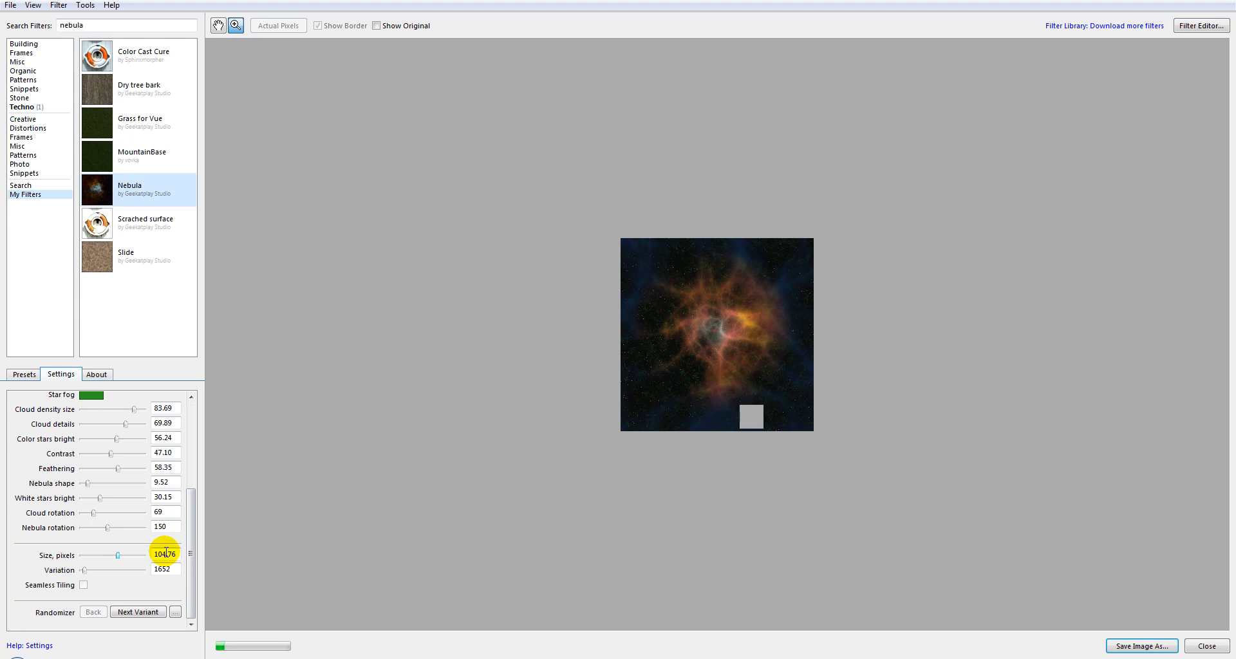
Set the Nebula filter's size to 300 pixels on the small image.
double_click(177, 558)
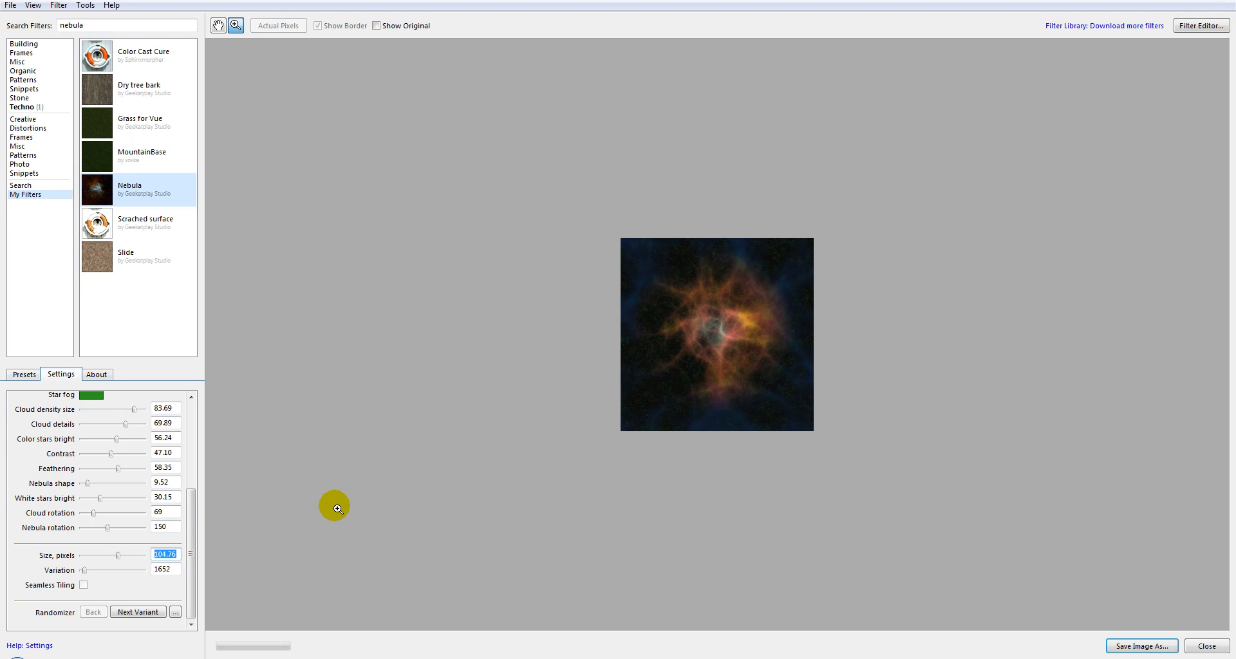
text(300)
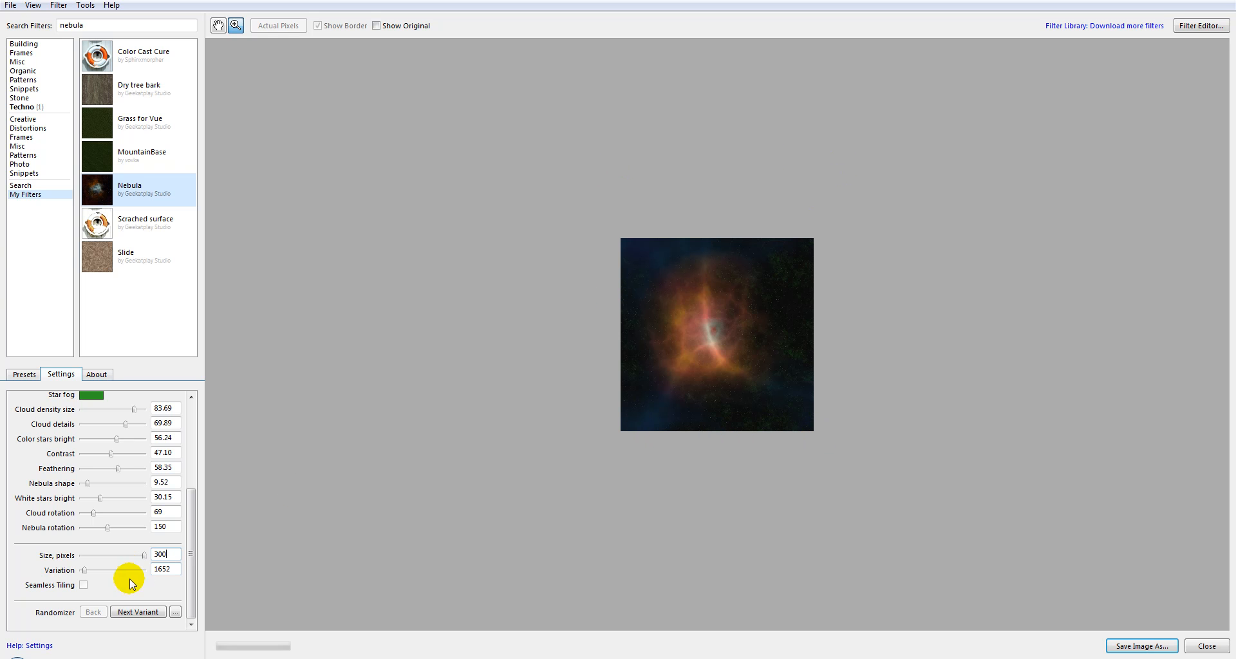
click(166, 554)
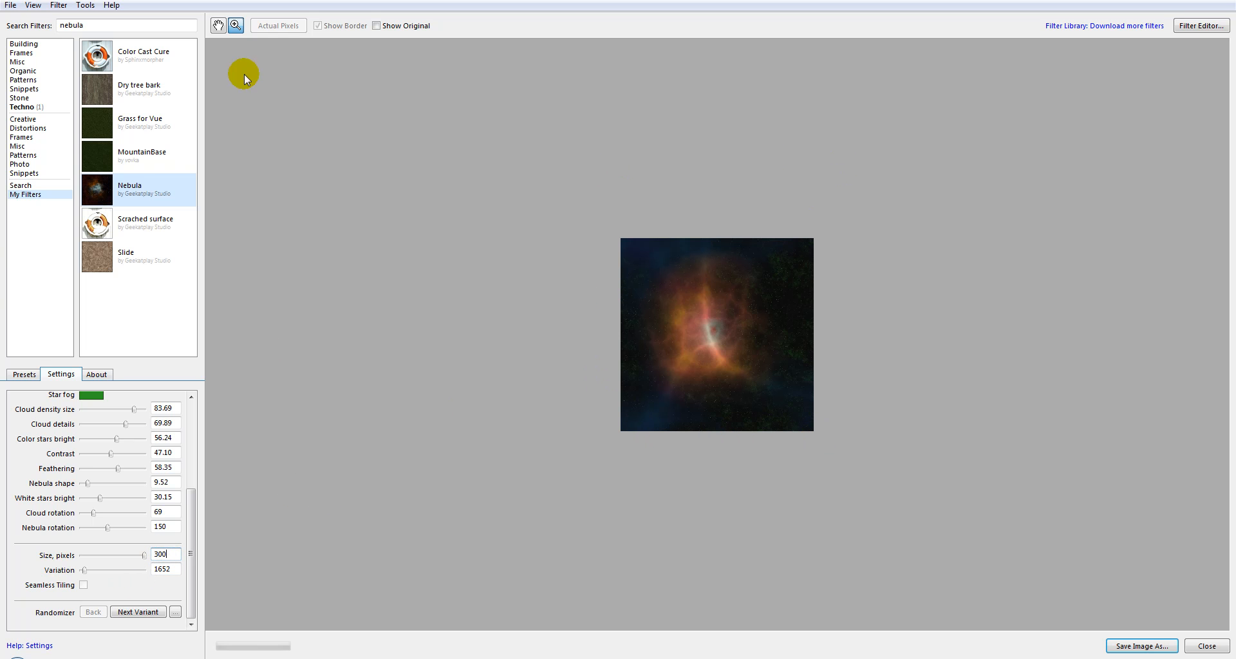
Create a new image 600 pixels wide and 600 pixels high.
click(11, 5)
click(24, 20)
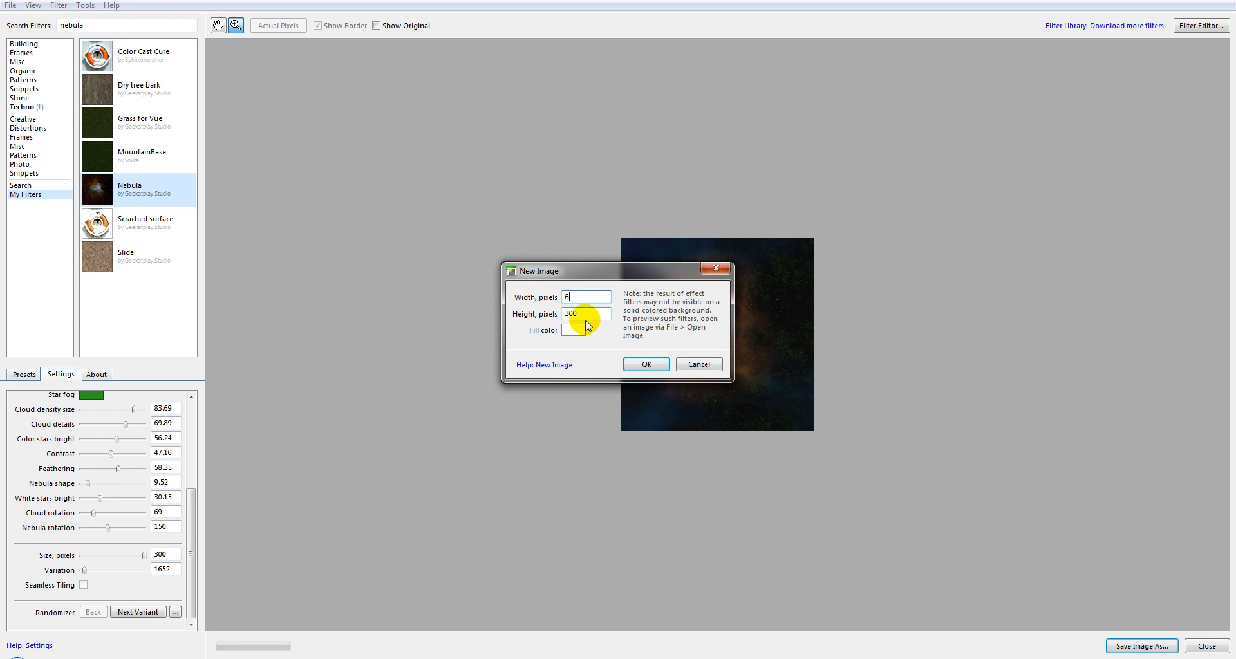
text(600)
click(584, 313)
text(600)
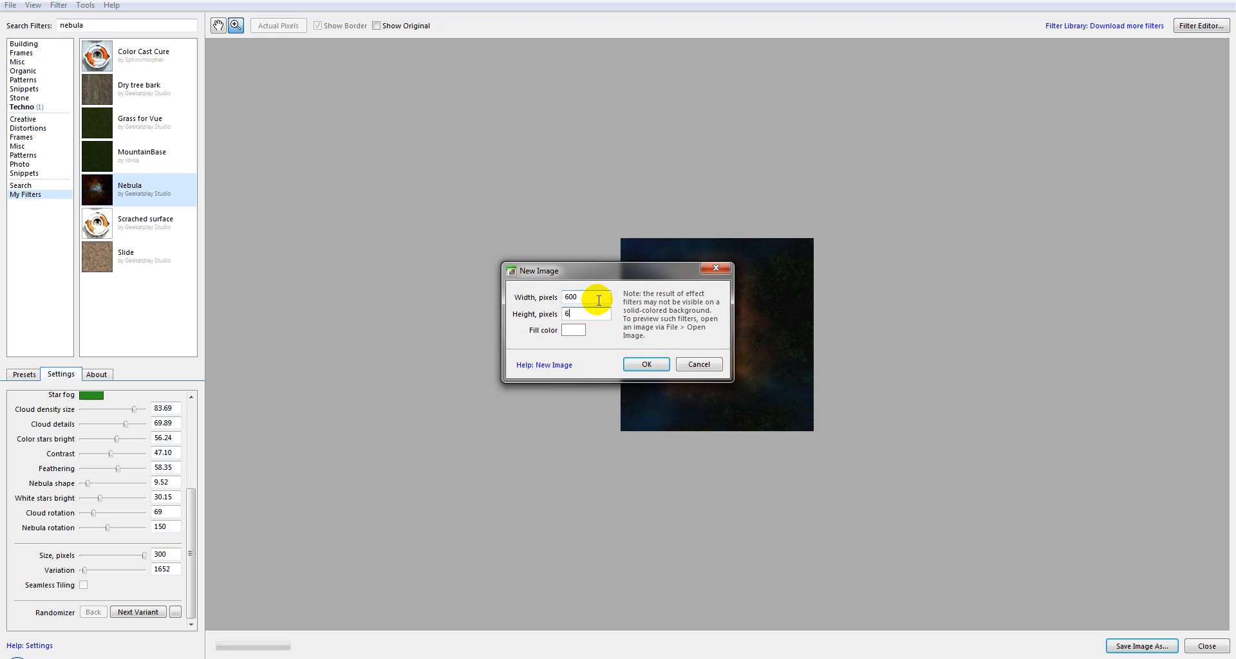
click(637, 361)
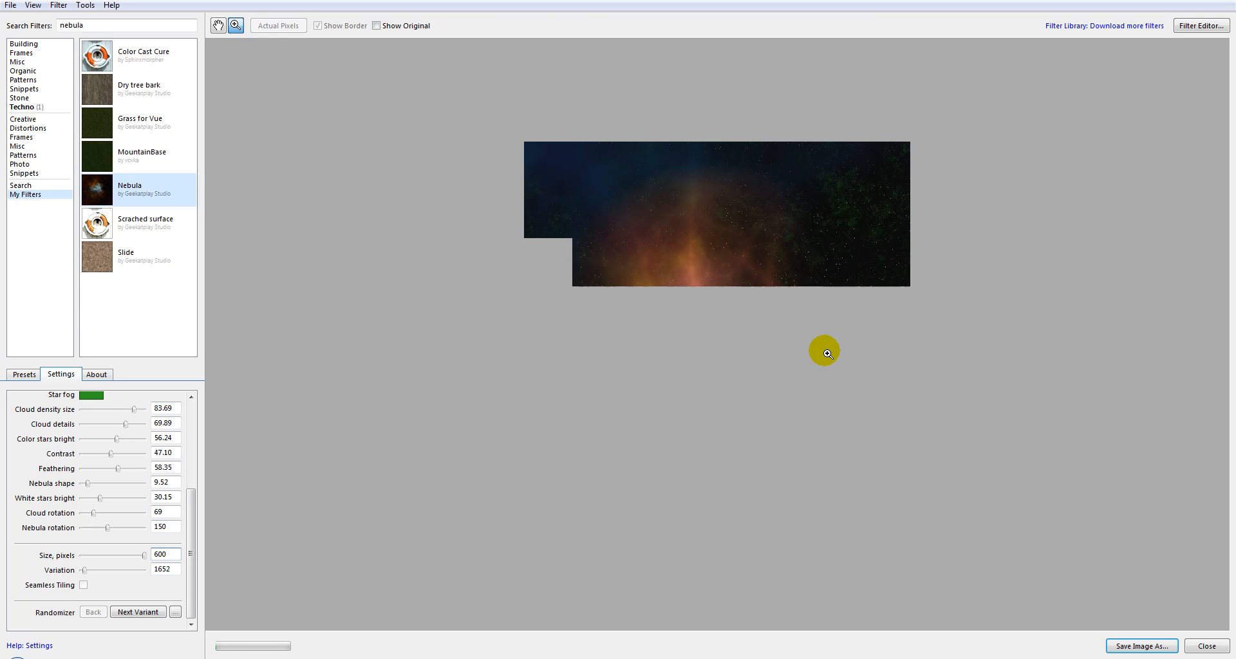
Set the Nebula filter's size to 300 pixels on the 600-pixel image.
click(172, 553)
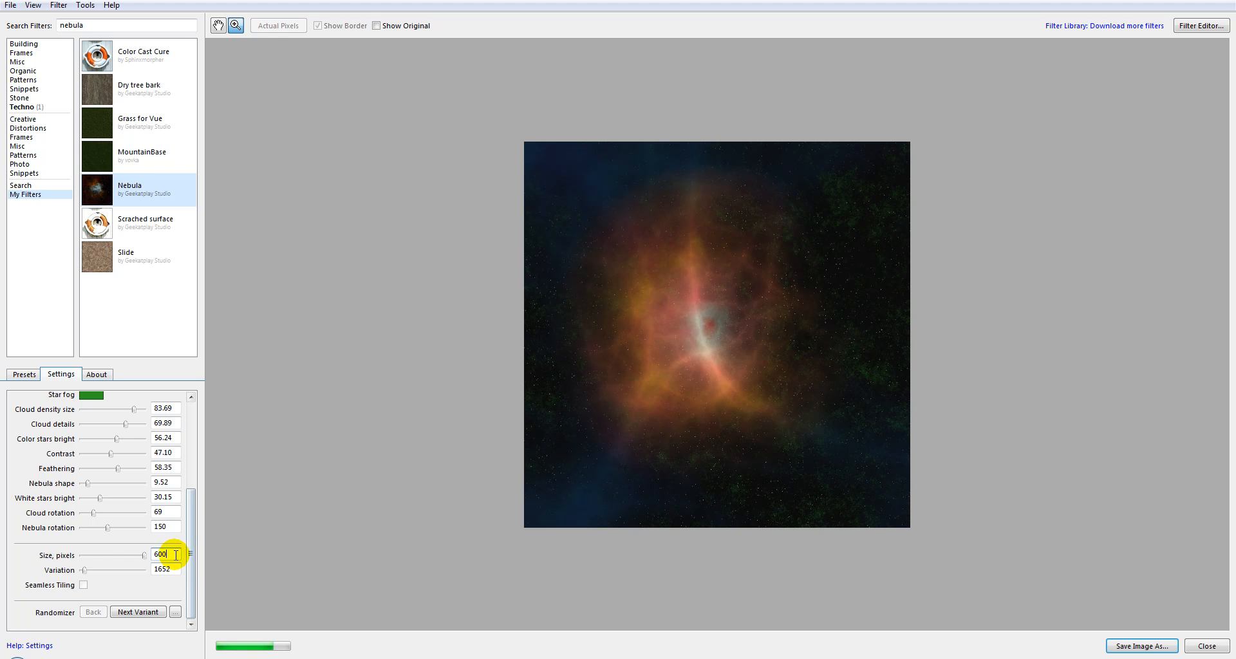
text(300)
key(Return)
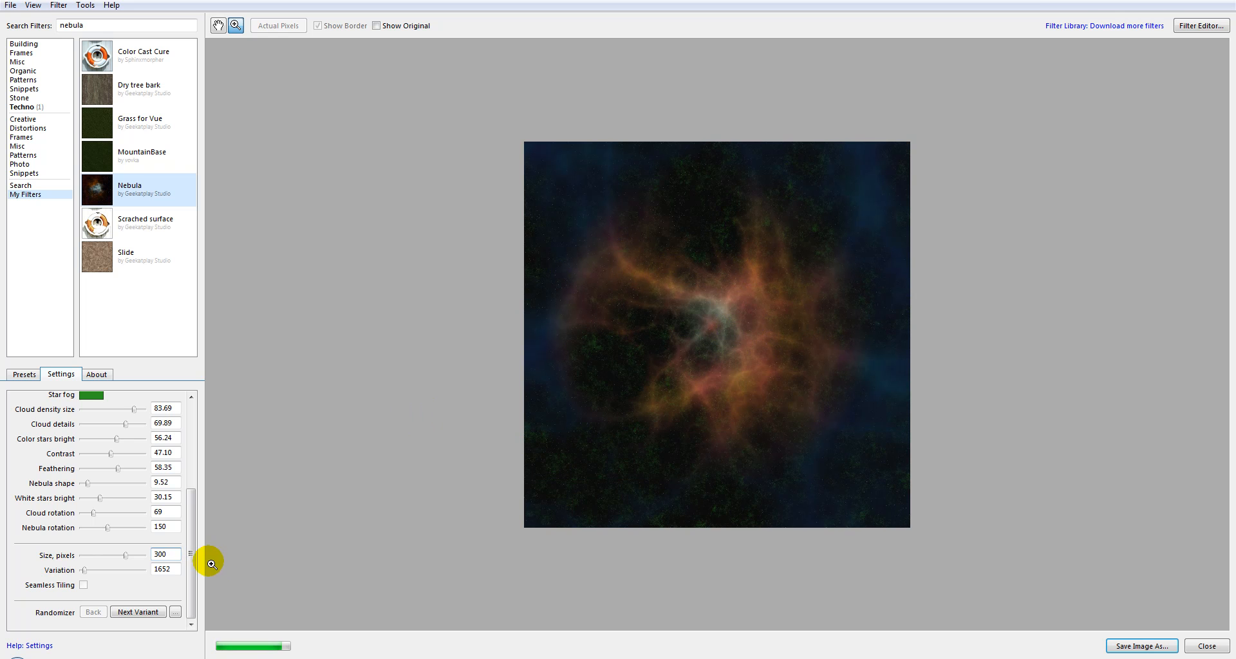
Set the Nebula filter's size to 600 pixels.
click(165, 554)
text(600)
key(Return)
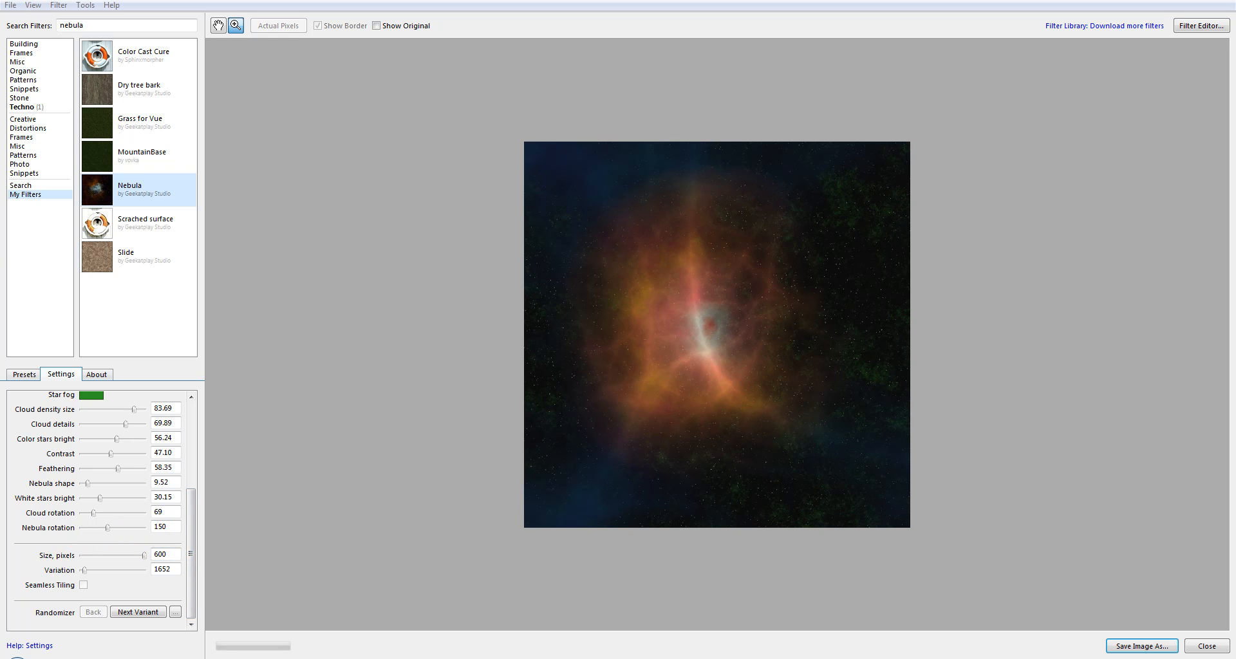
Select the Slide filter from My Filters and apply its Default preset.
click(17, 375)
click(128, 254)
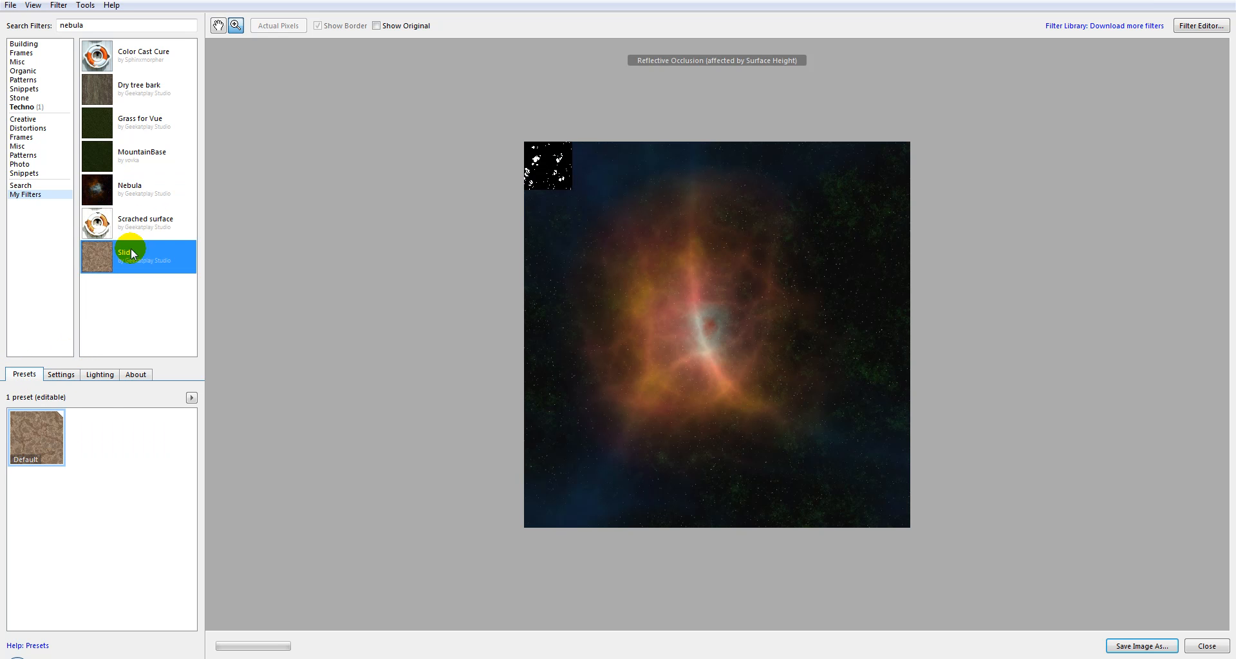
click(143, 191)
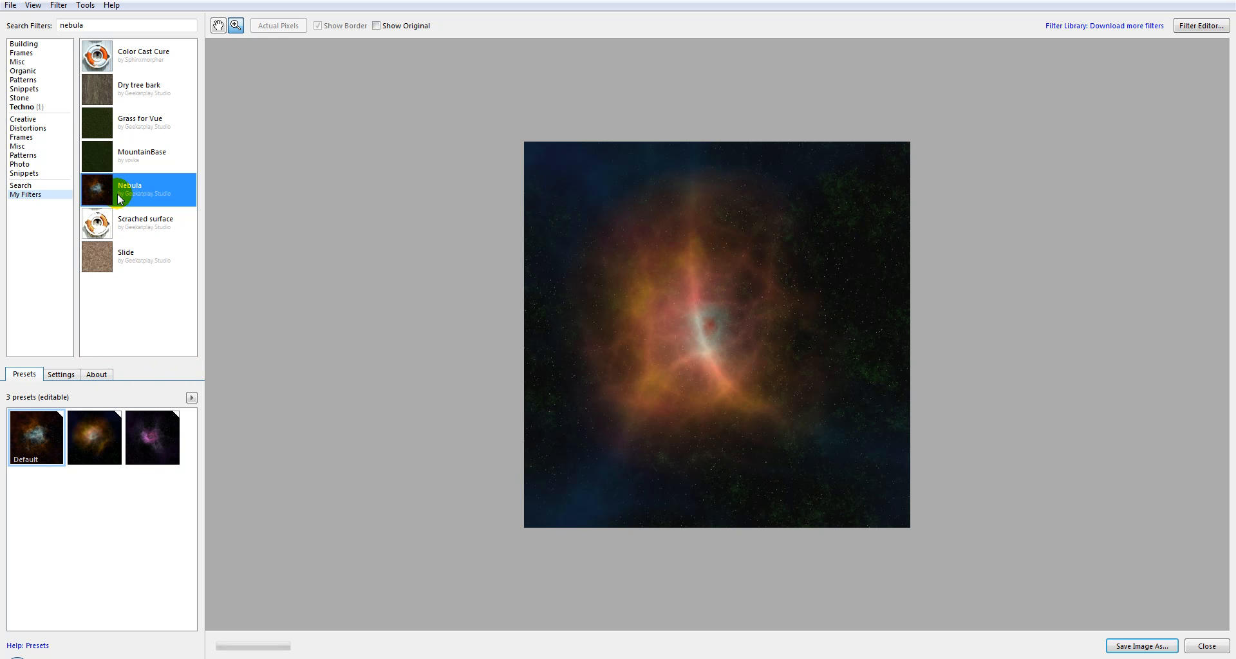
click(103, 269)
click(38, 438)
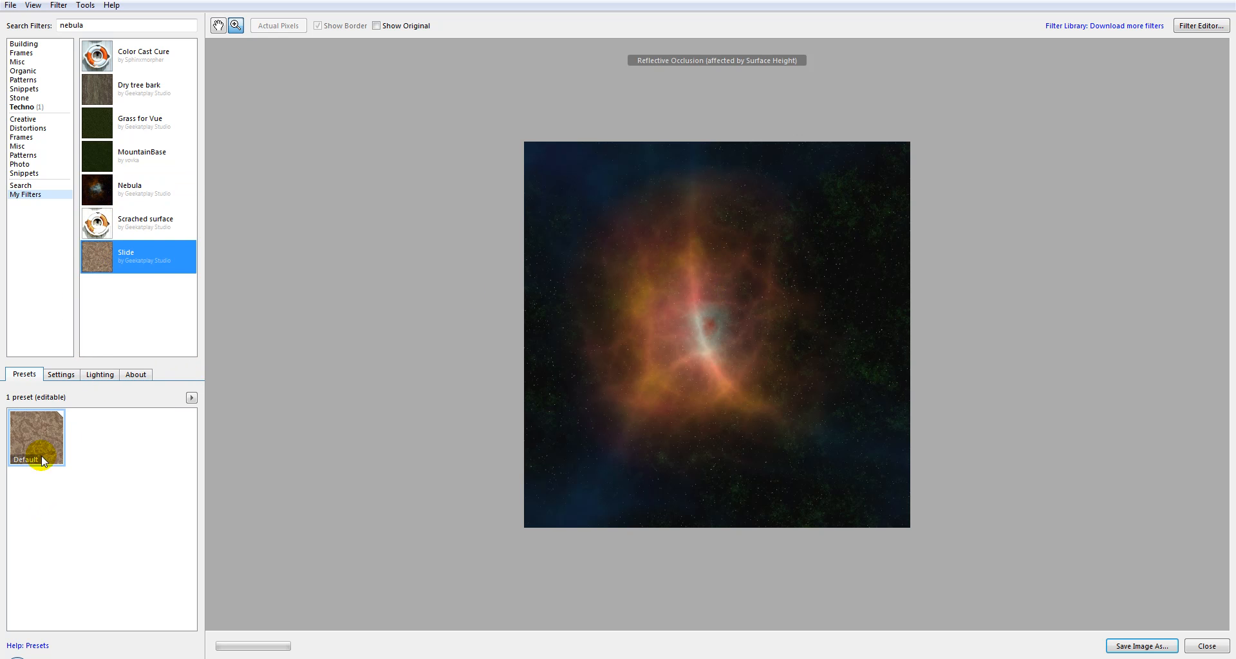
click(927, 225)
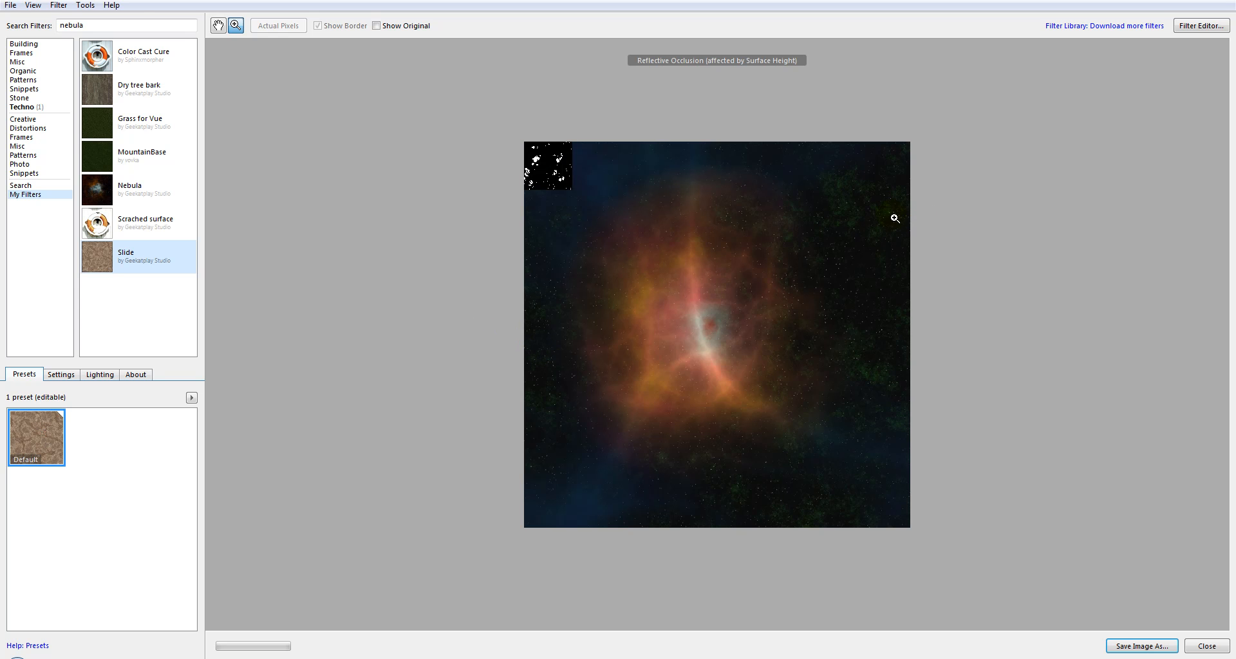
Change the Slide filter's render map so the full-color shaded result is rendered.
click(58, 5)
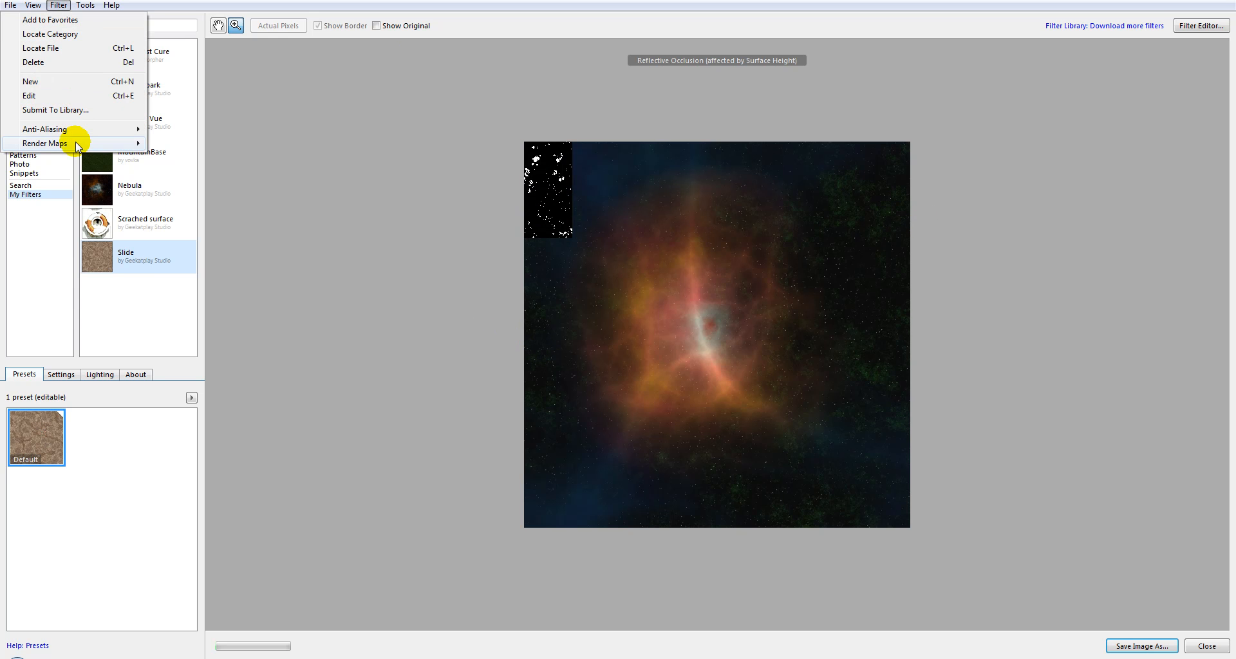
mouse_move(86, 145)
click(193, 143)
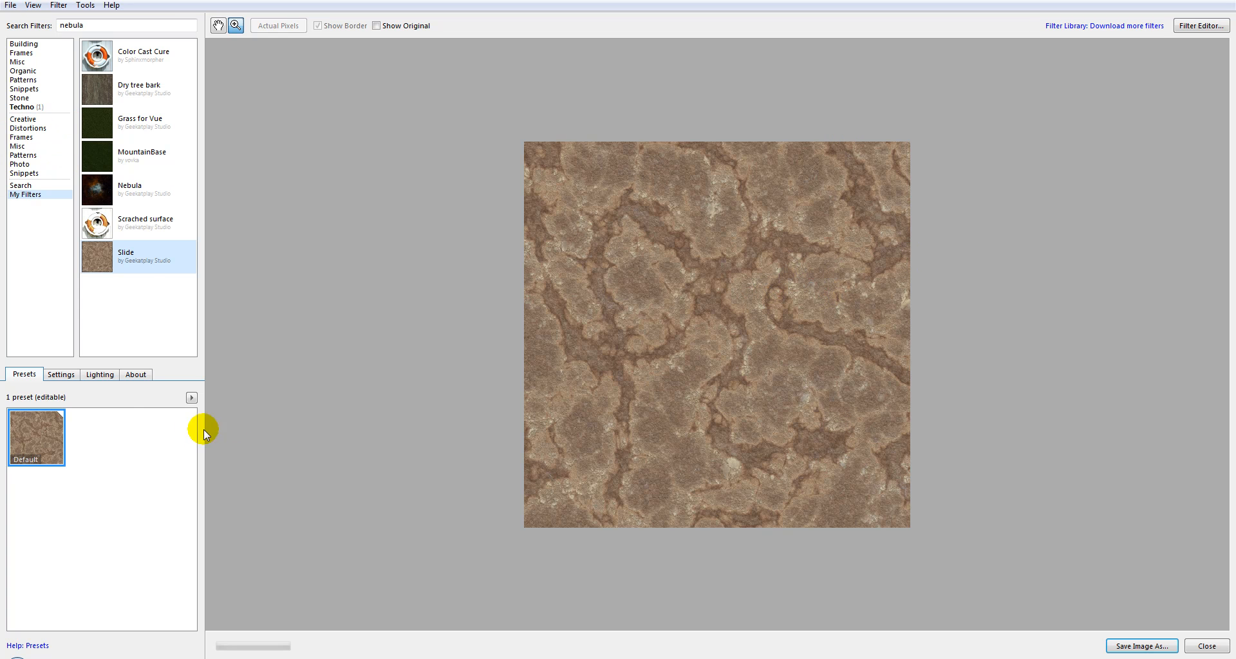
Try the Bridge, Church, Entrance, Day and Entrance, Night lighting environments on the Slide texture, and set the environment to Forest.
click(97, 375)
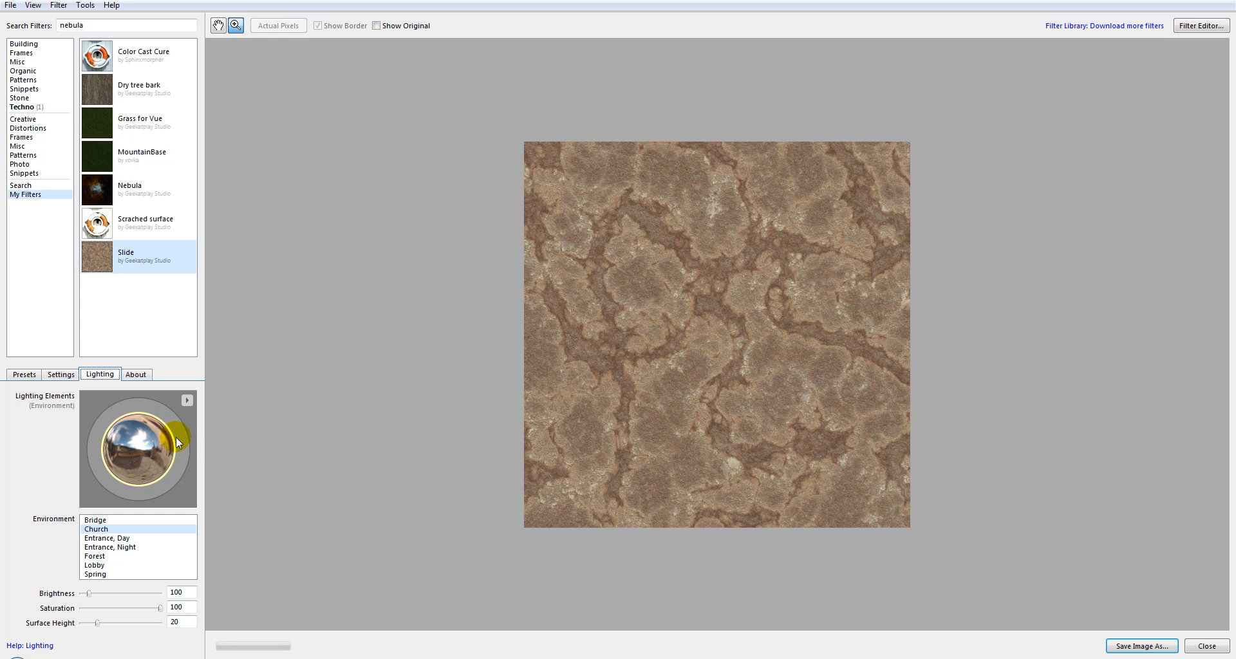
click(94, 521)
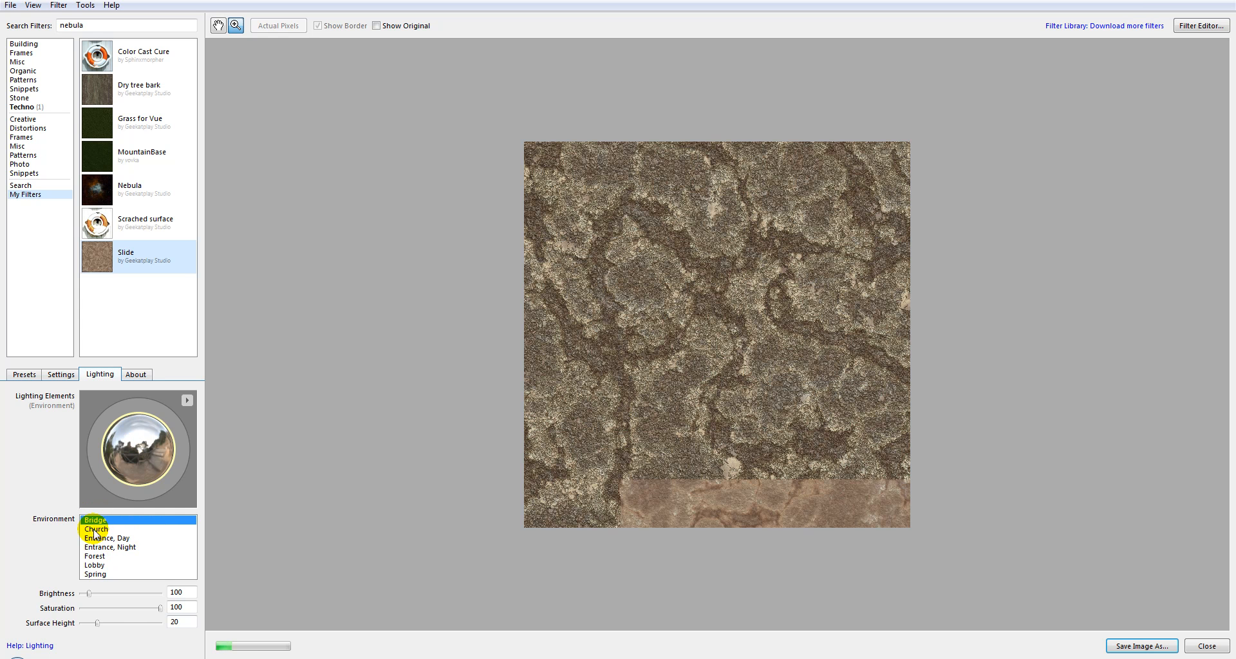
click(94, 529)
click(97, 537)
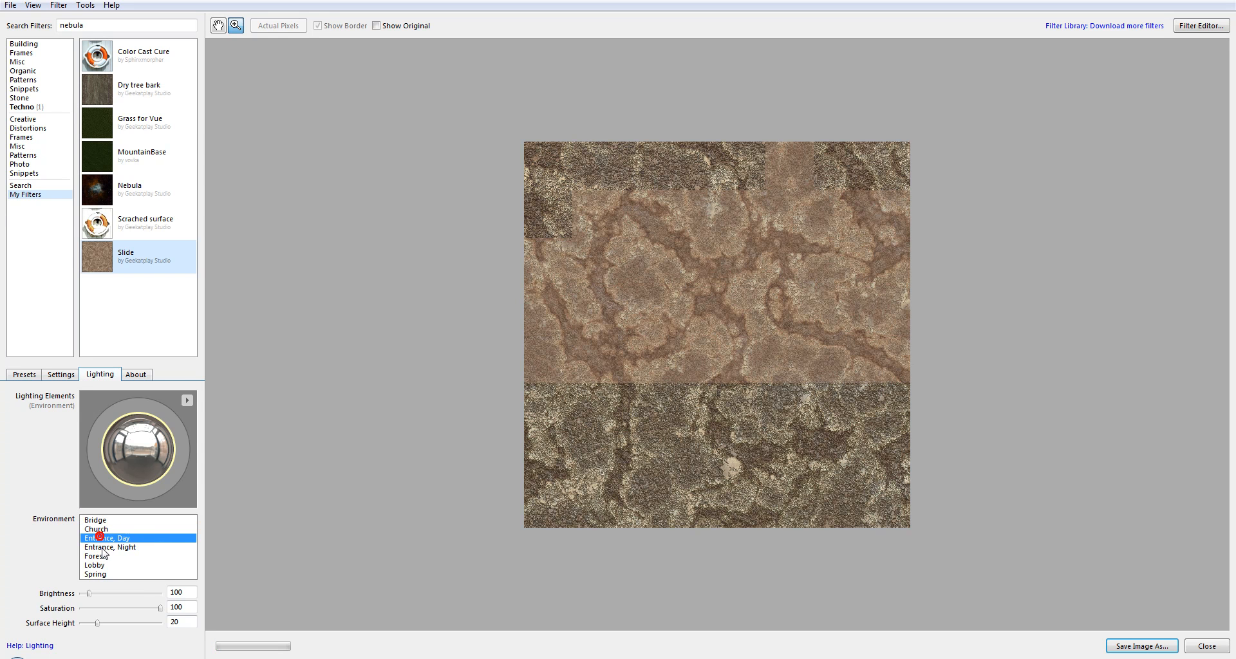
click(101, 547)
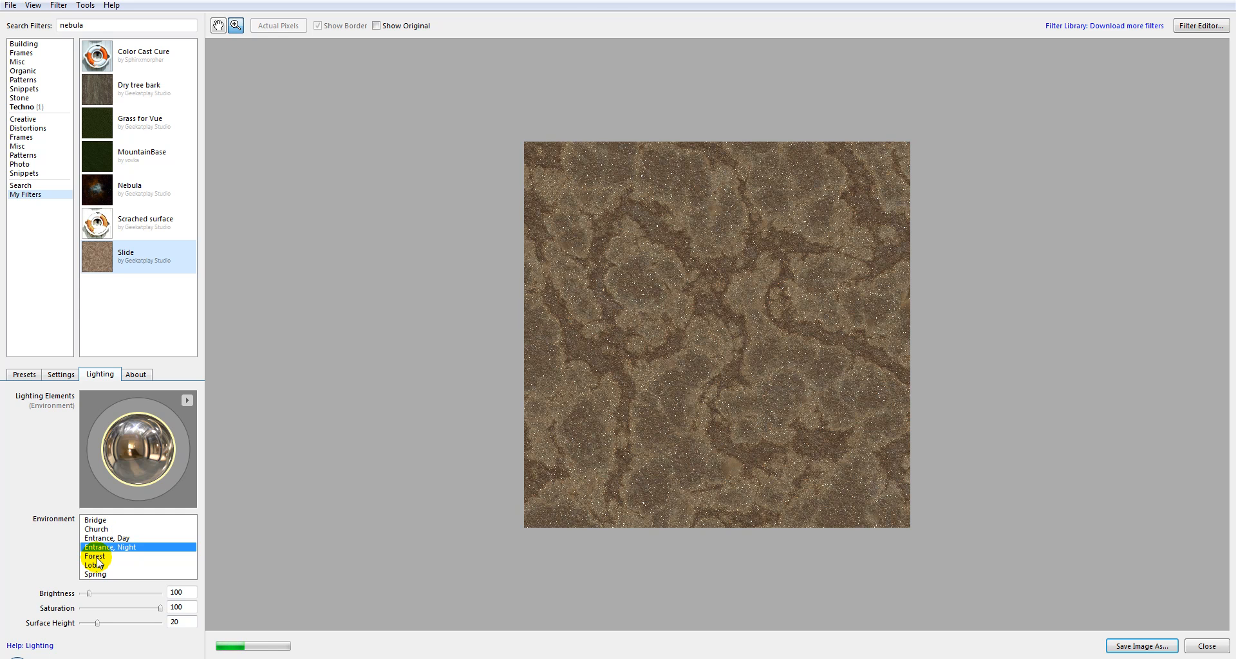
click(95, 556)
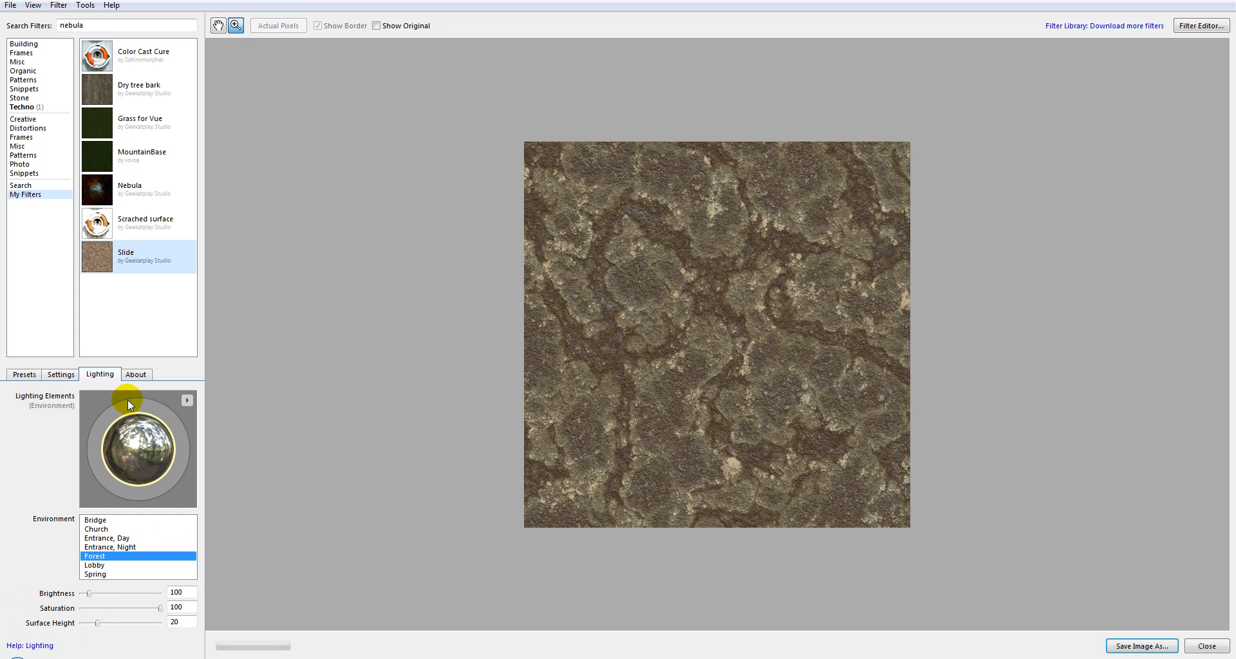
Rotate the Forest environment on the lighting sphere and select the Ambience ring around it.
drag(132, 439, 137, 439)
click(133, 437)
mouse_move(137, 443)
mouse_down()
mouse_move(135, 459)
mouse_move(166, 473)
mouse_move(112, 406)
mouse_up()
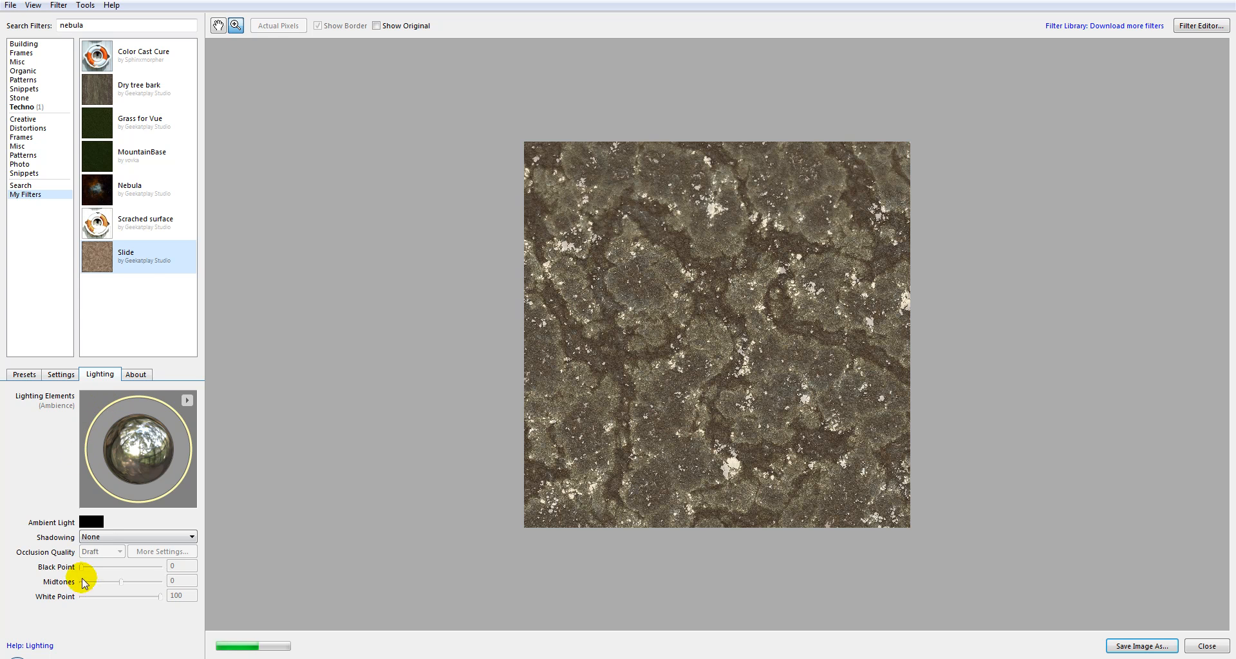
Set the ambient light color to a neutral grey with R, G and B at 155.17.
click(87, 523)
drag(153, 493, 120, 504)
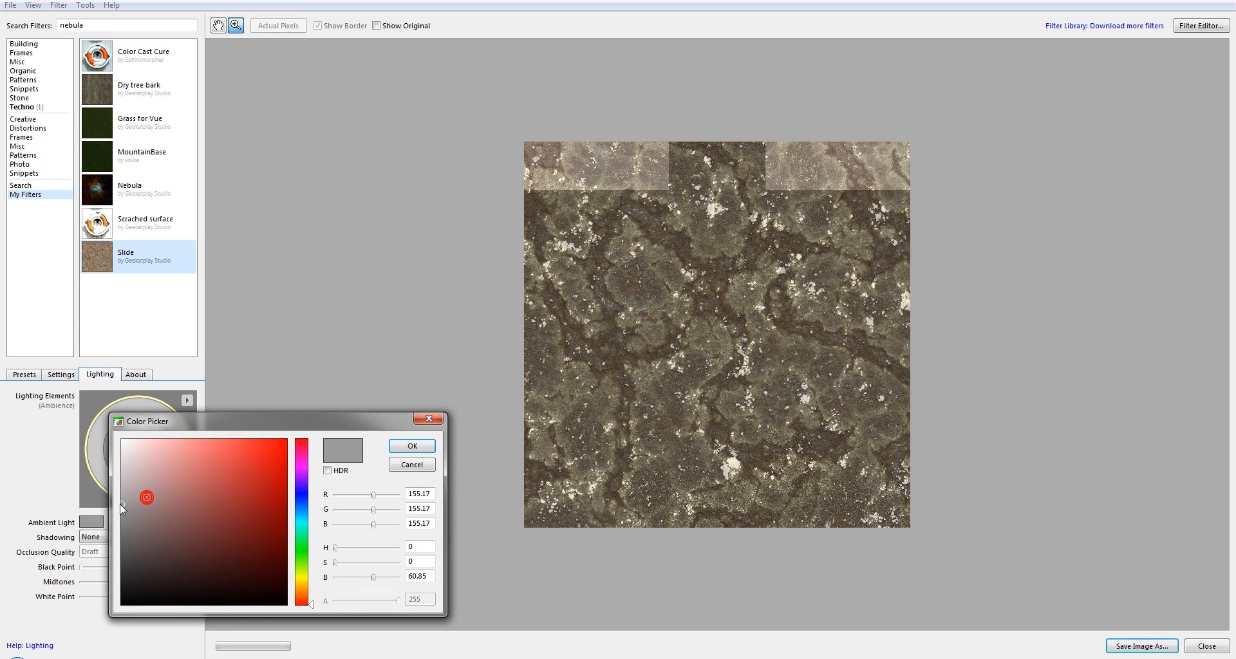
click(410, 445)
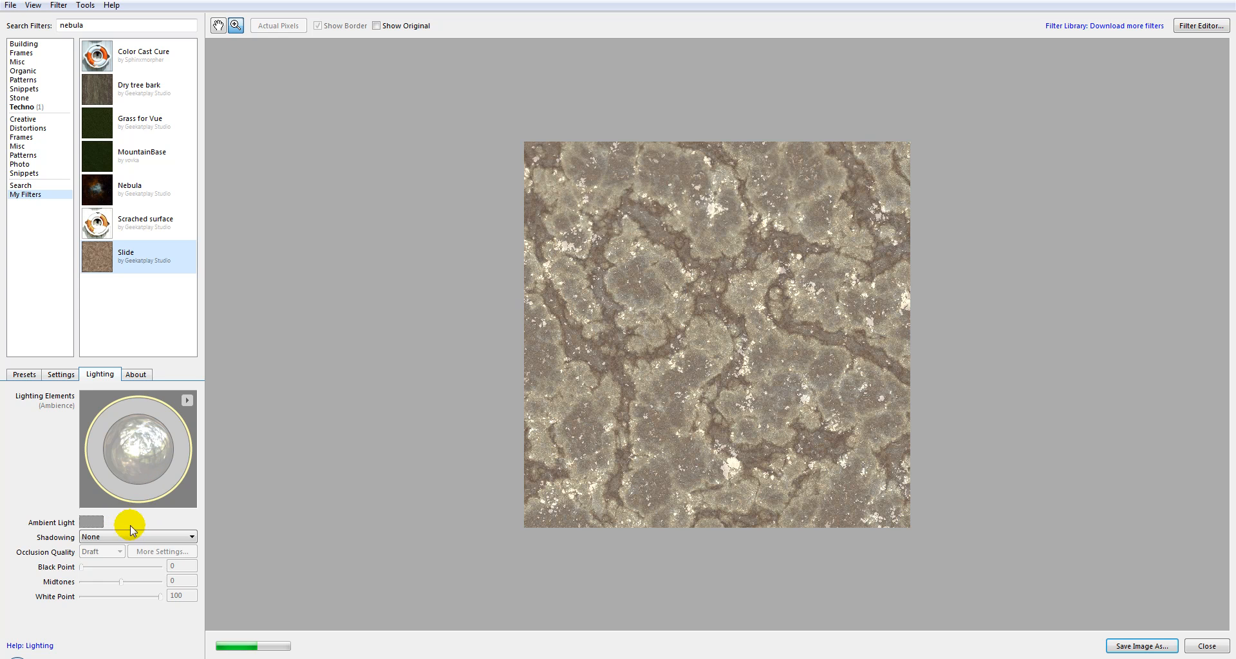
Try Ambient+Reflective Occlusion shadowing on the texture, and set the shadowing to Ambient Occlusion.
click(142, 538)
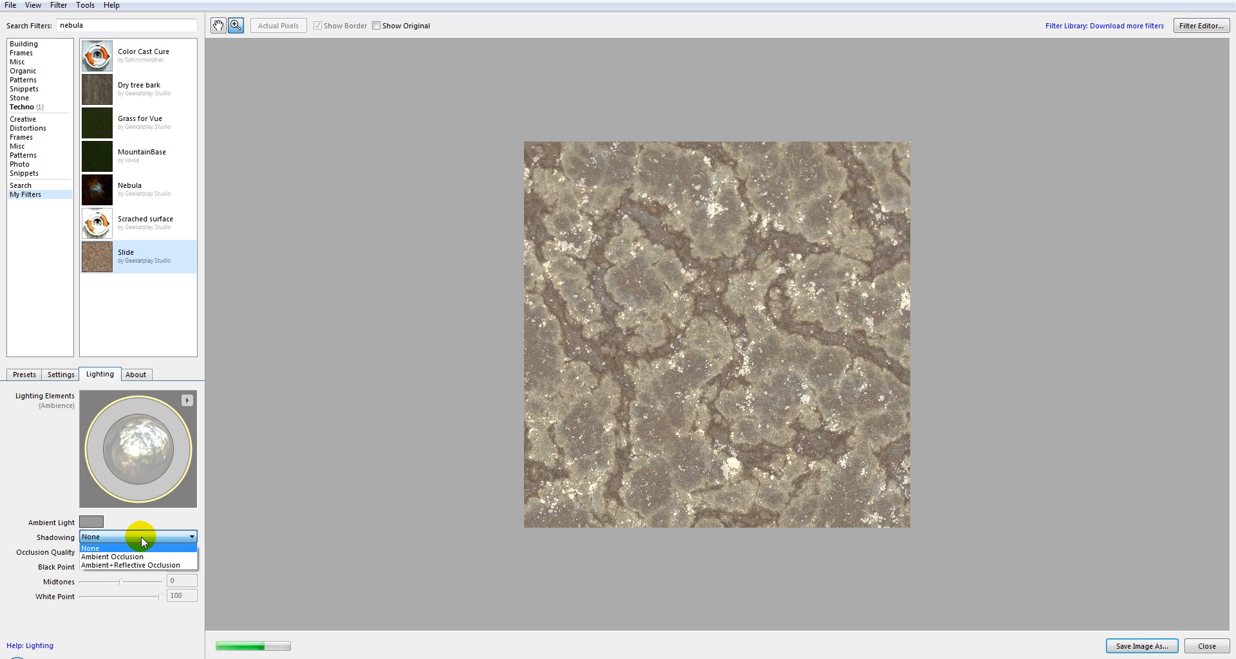
click(135, 565)
click(156, 537)
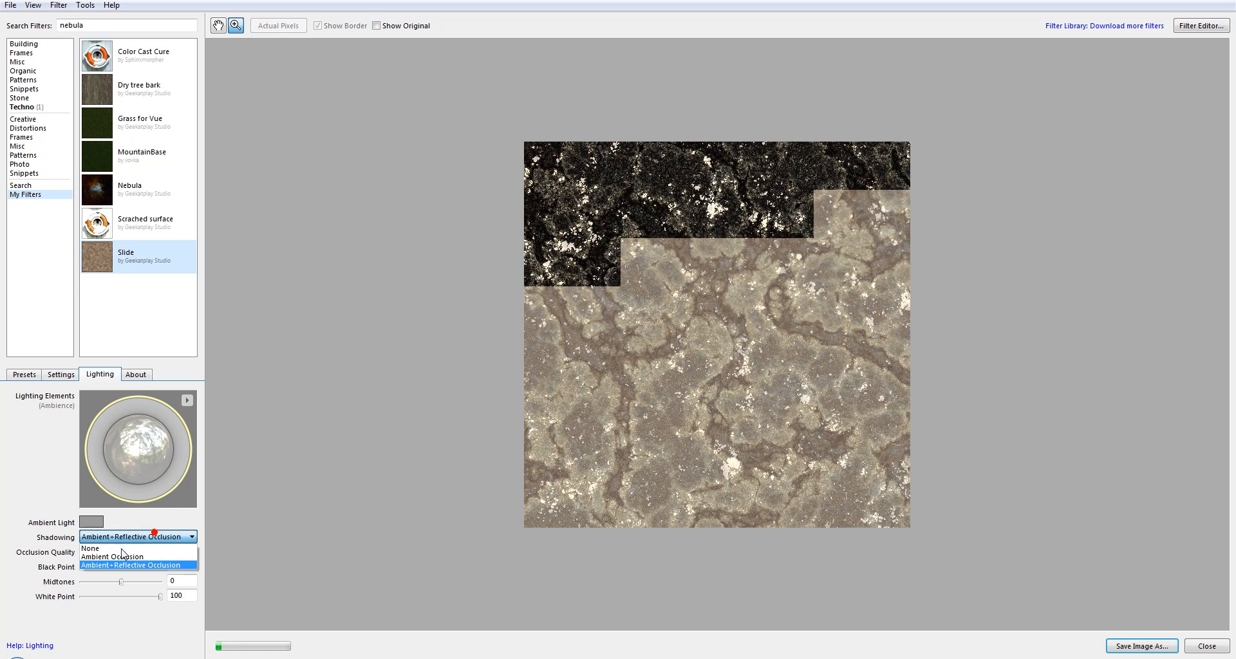
click(119, 552)
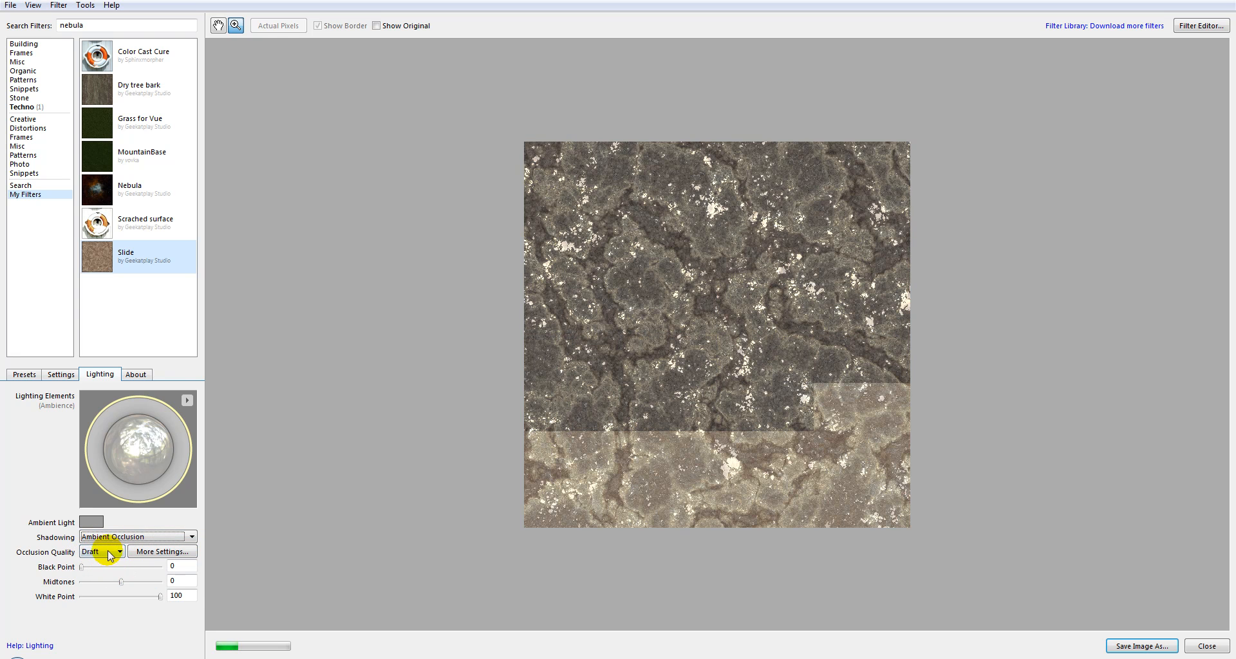
Open the detailed occlusion settings and set the quality preset to Low.
click(162, 554)
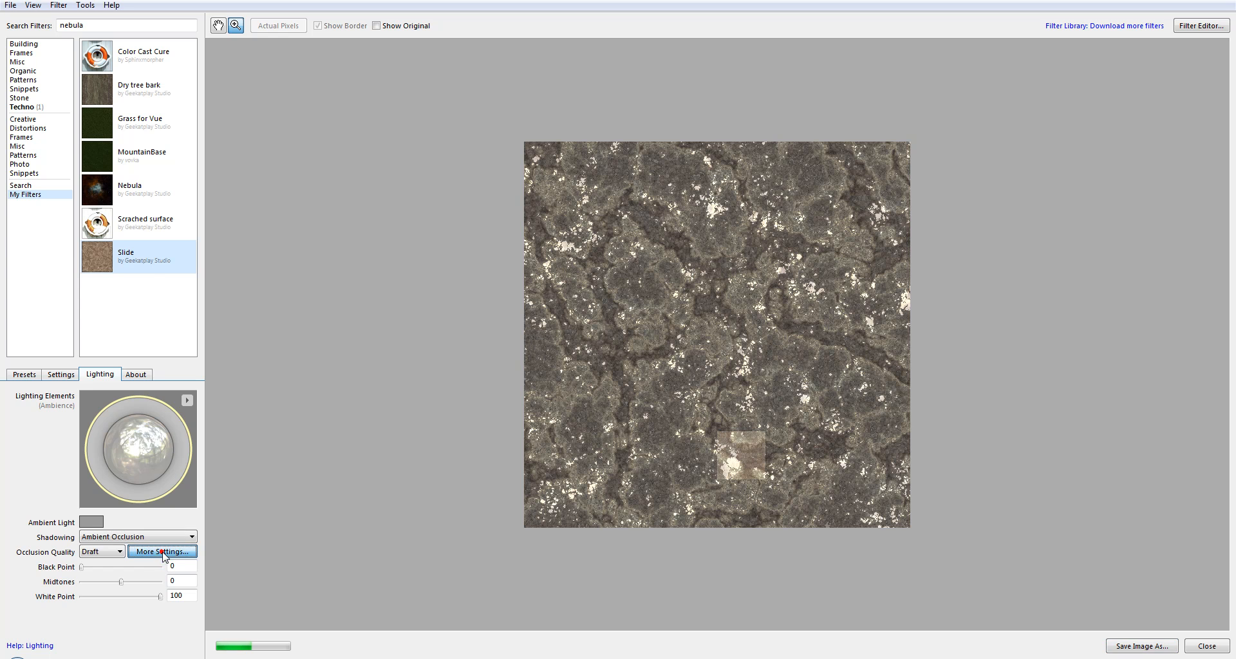
drag(298, 424, 354, 300)
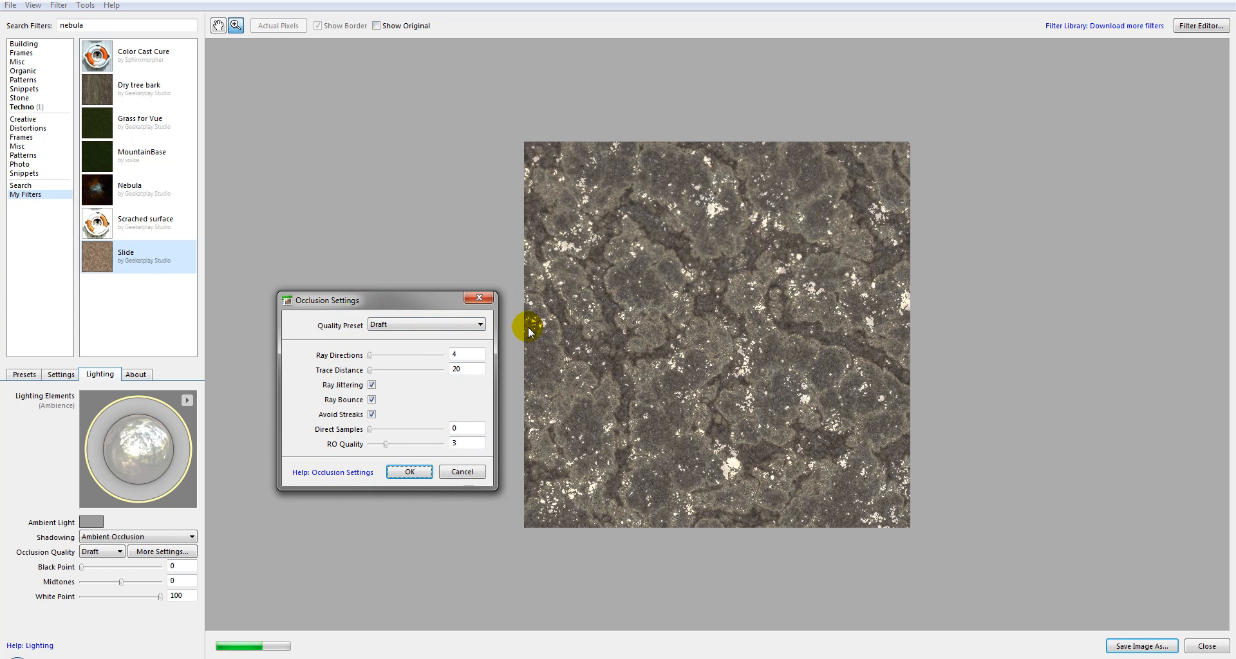
click(480, 325)
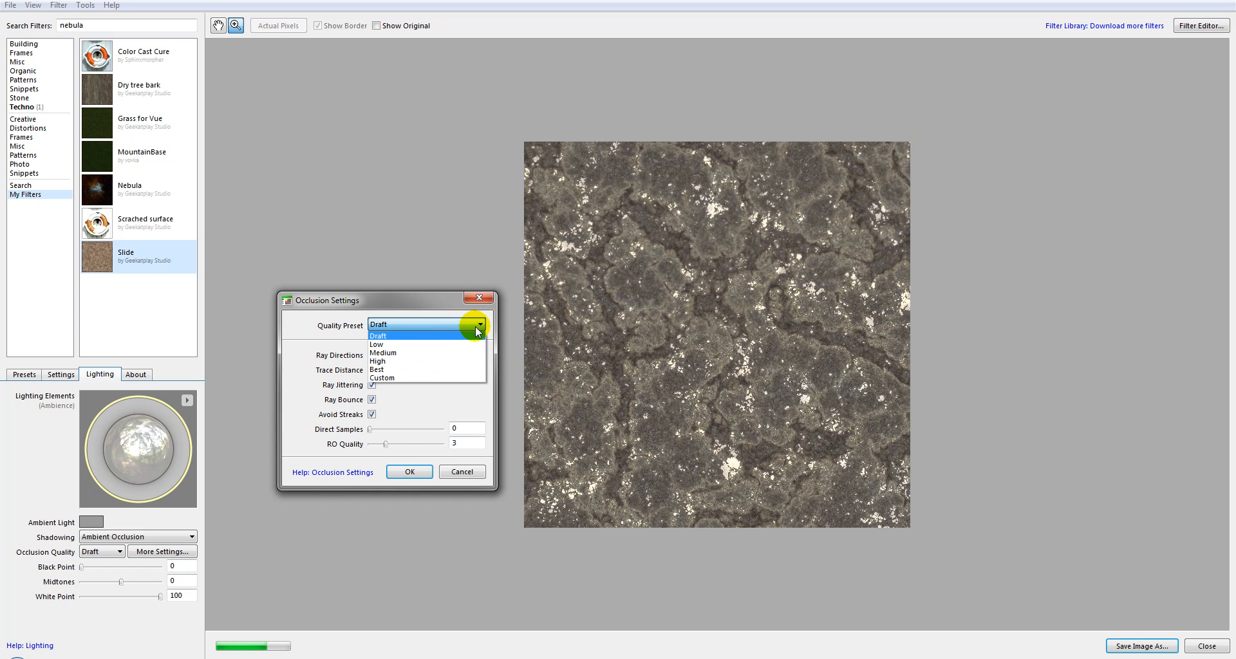
click(430, 345)
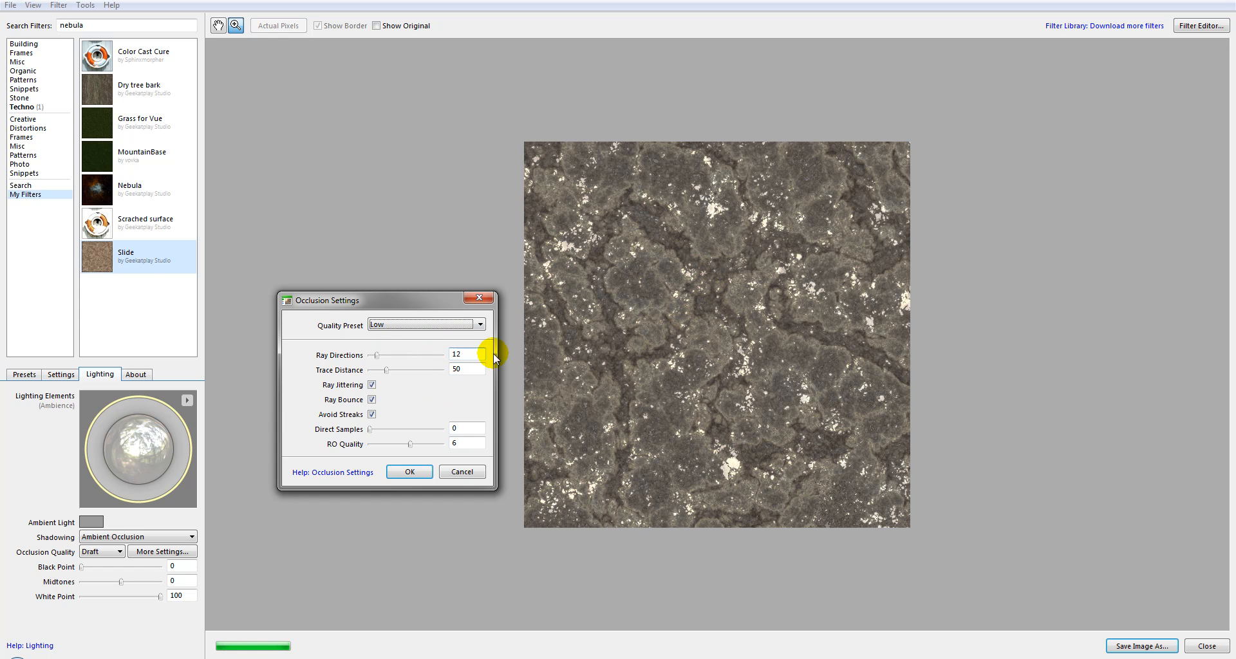
Try the Medium quality preset in the occlusion settings.
click(476, 324)
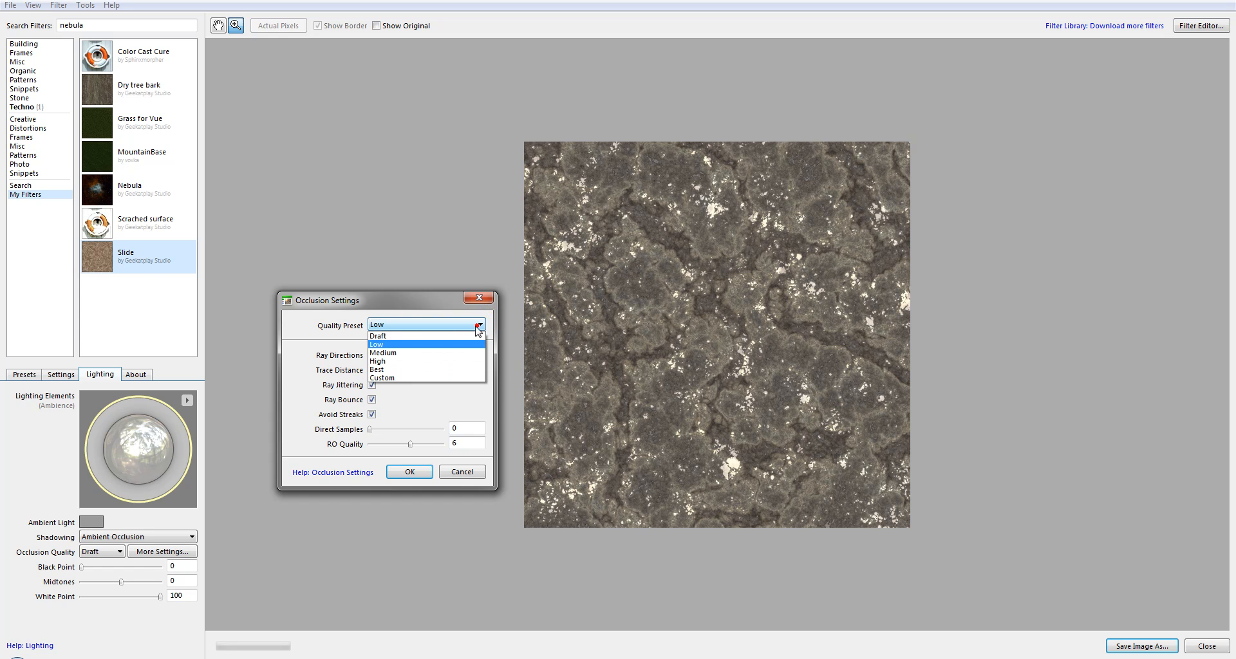
click(435, 352)
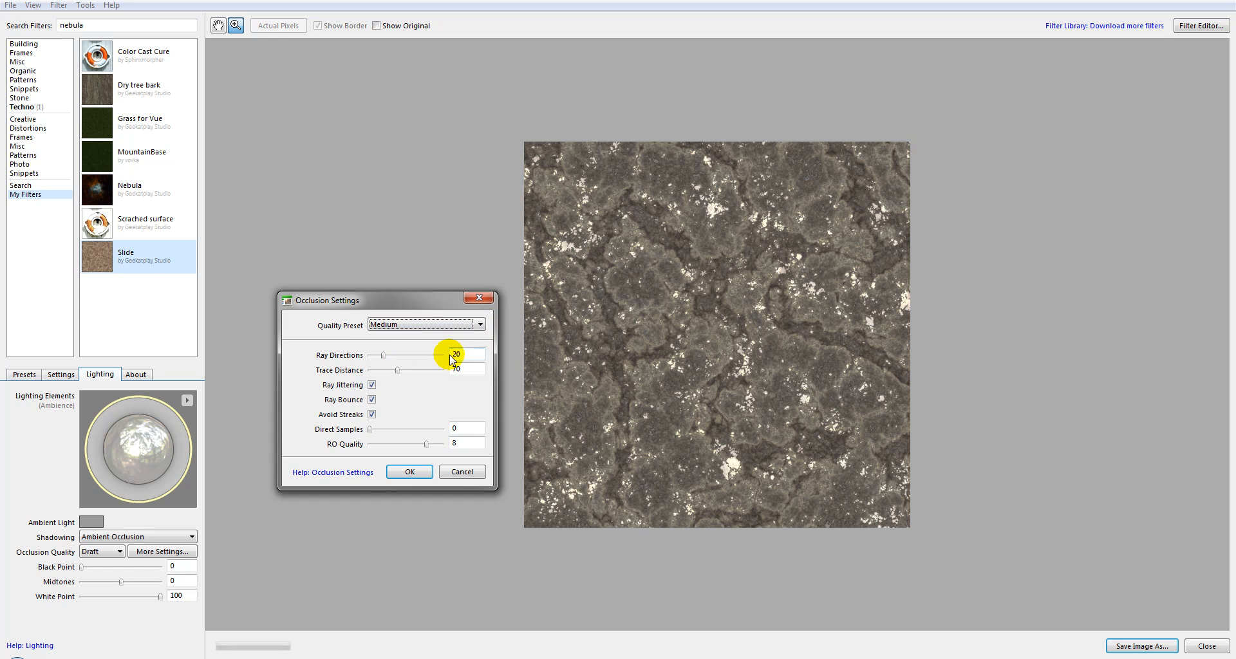
click(458, 324)
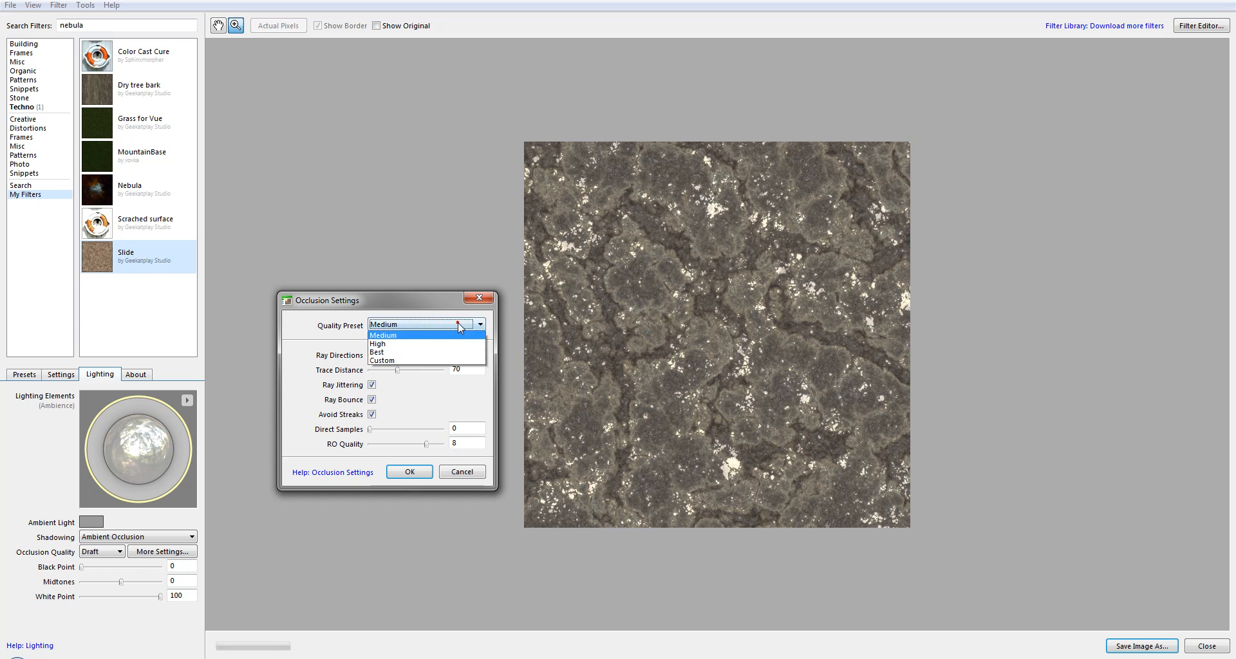
click(418, 336)
Apply a Custom occlusion quality with Ray Directions 21, Trace Distance 30, Direct Samples 1 and RO Quality 10.
click(407, 324)
click(395, 376)
click(391, 363)
mouse_move(380, 362)
mouse_down()
mouse_move(395, 359)
mouse_move(364, 360)
mouse_up()
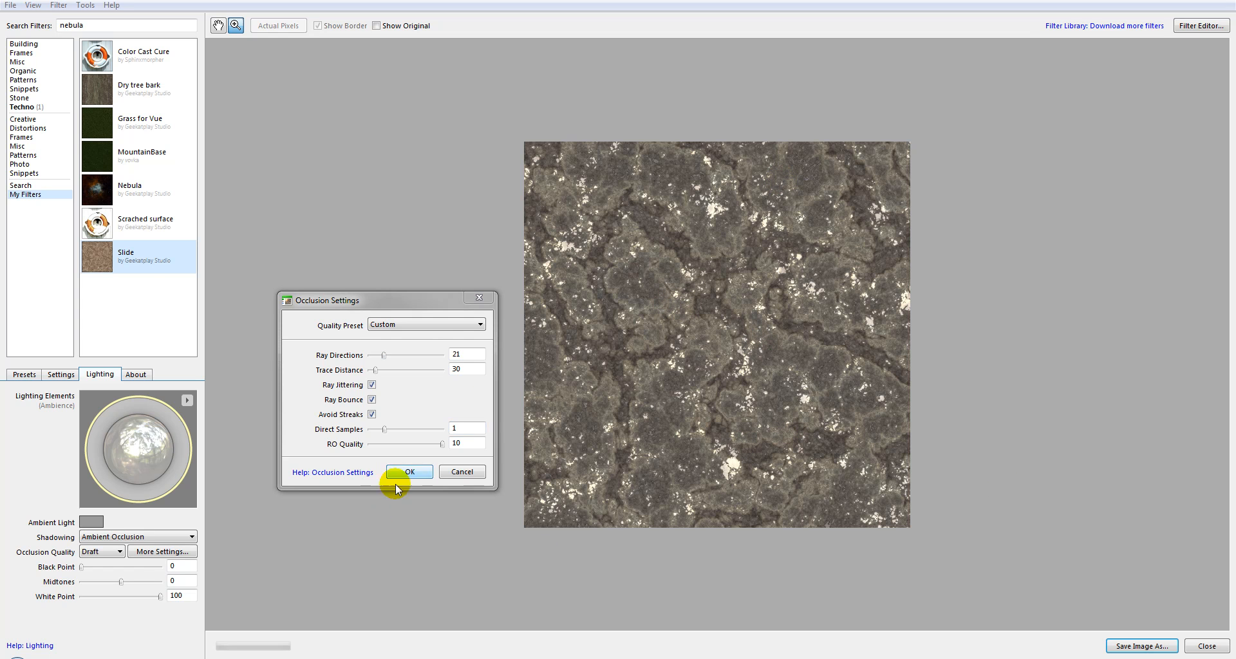
click(408, 471)
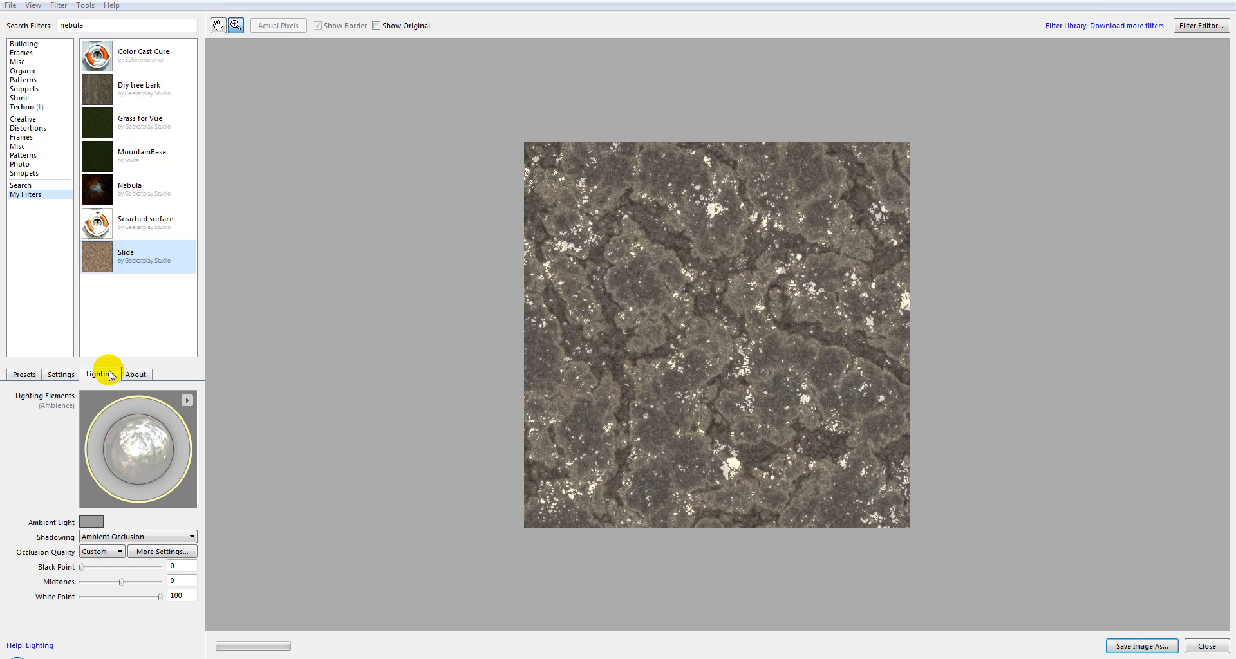
View the description and keywords of the Slide filter, the Scrached surface filter and the Nebula filter.
click(133, 375)
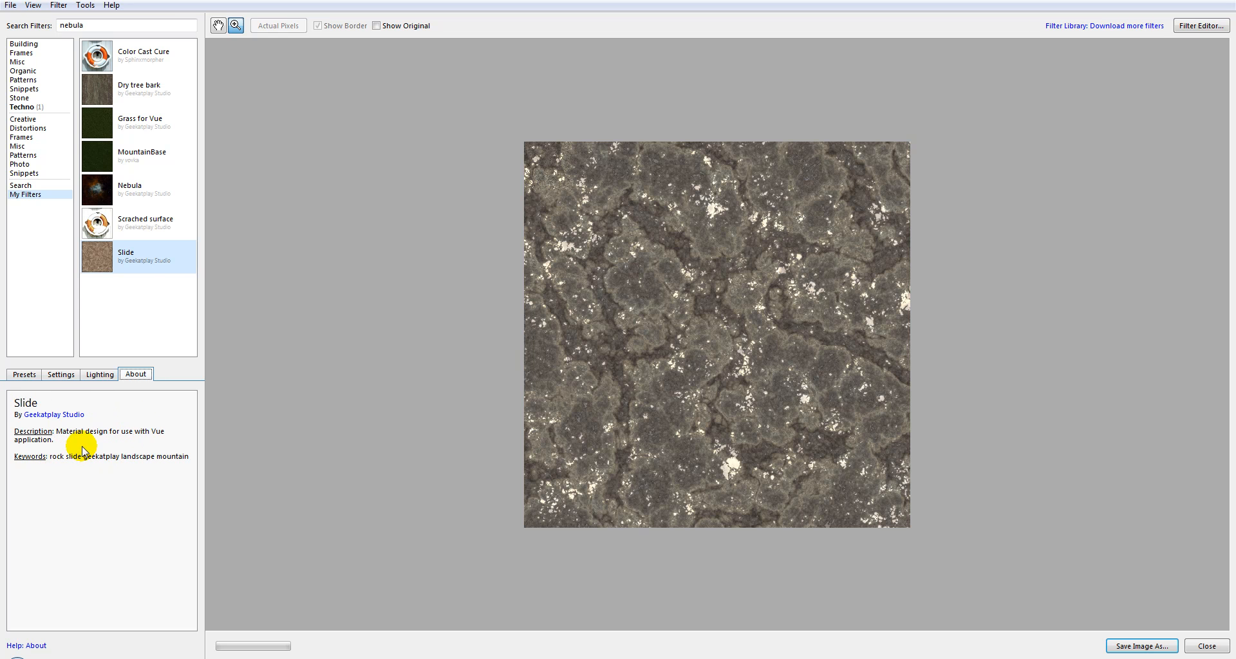
click(143, 225)
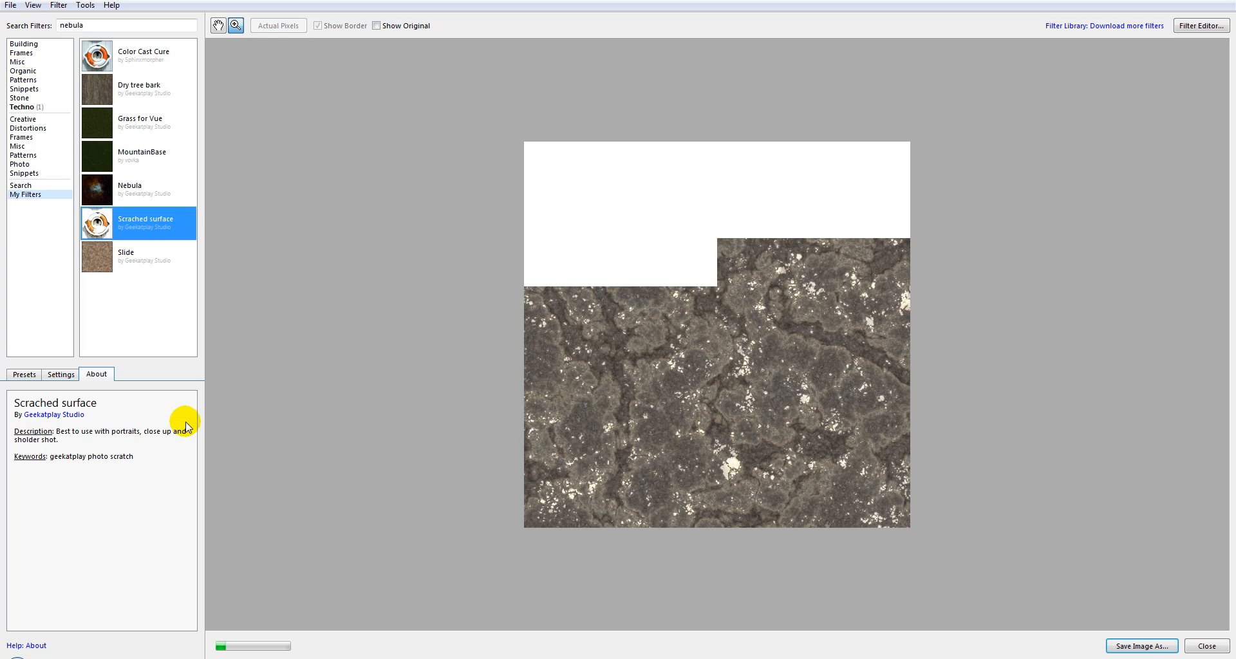
click(141, 190)
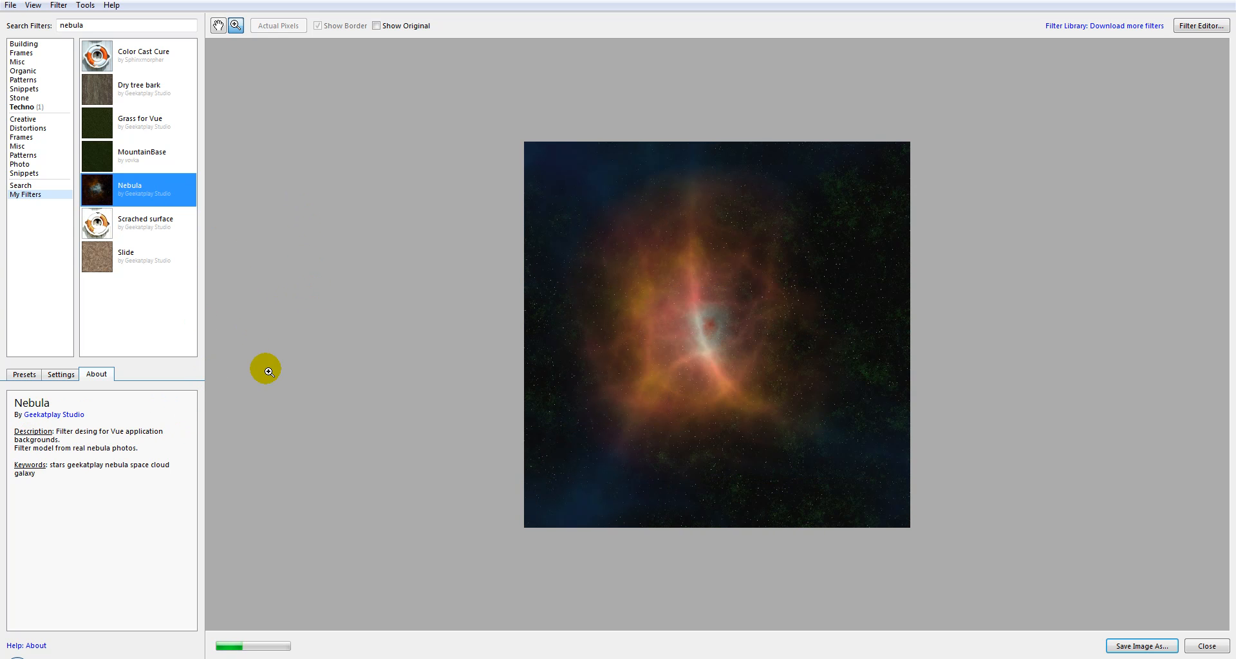
click(179, 193)
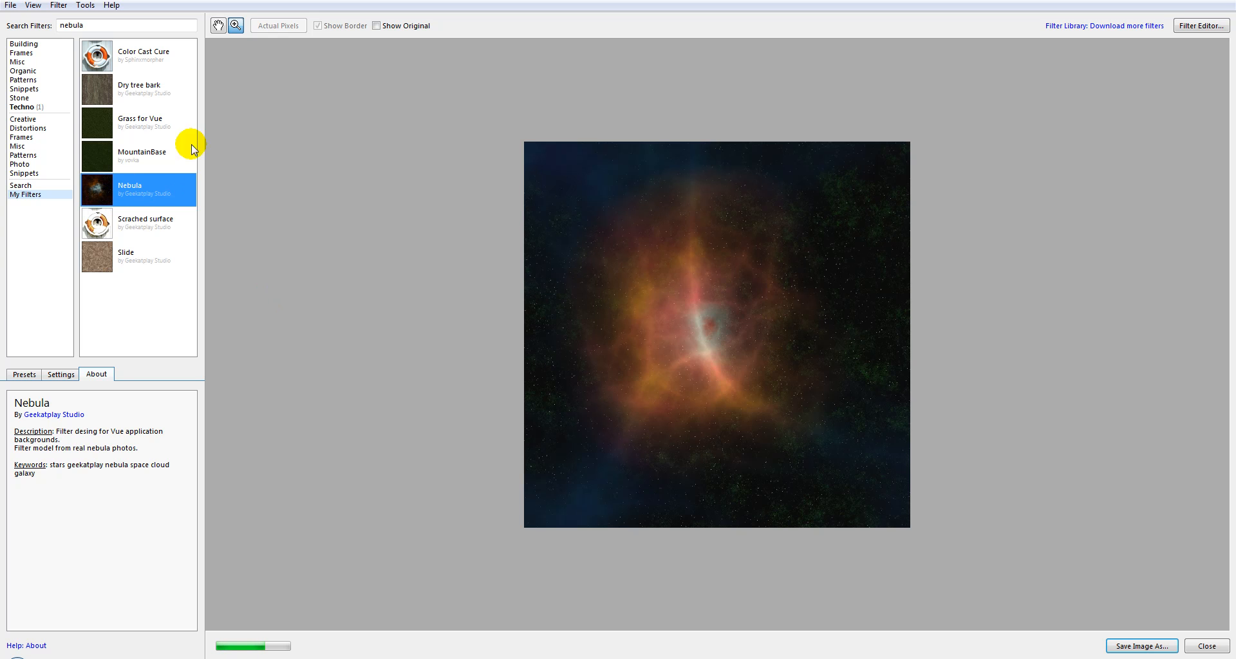